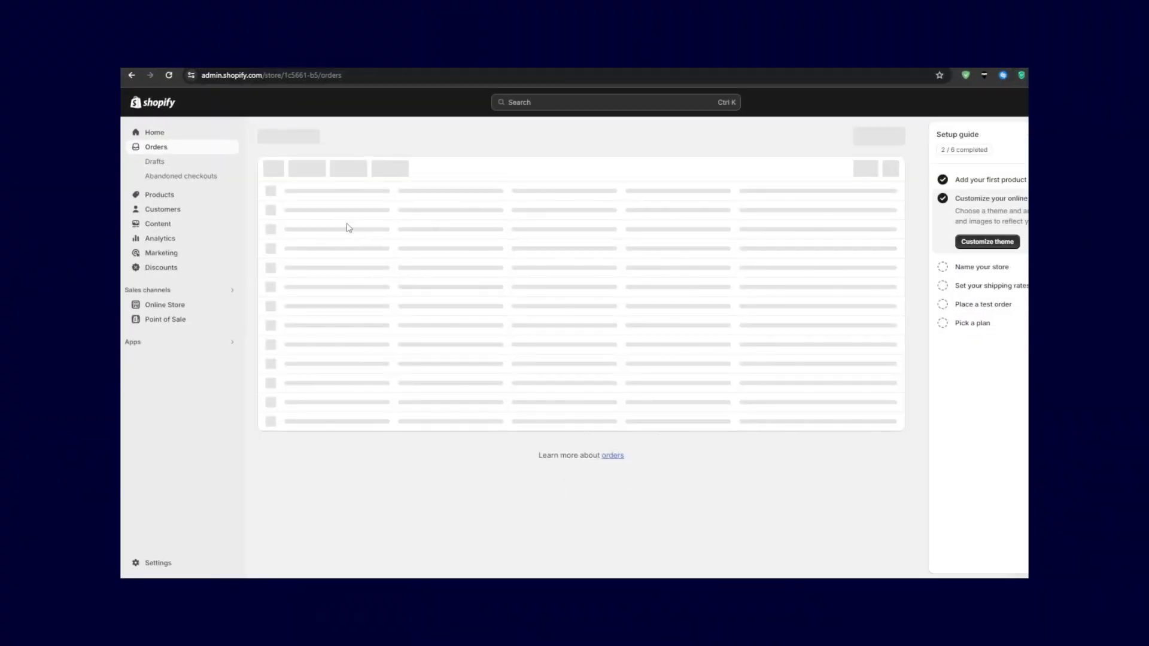
# Step: Open the products list and the BIG Digital Downloads Products app listing, scrolling through it
pyautogui.click(160, 192)
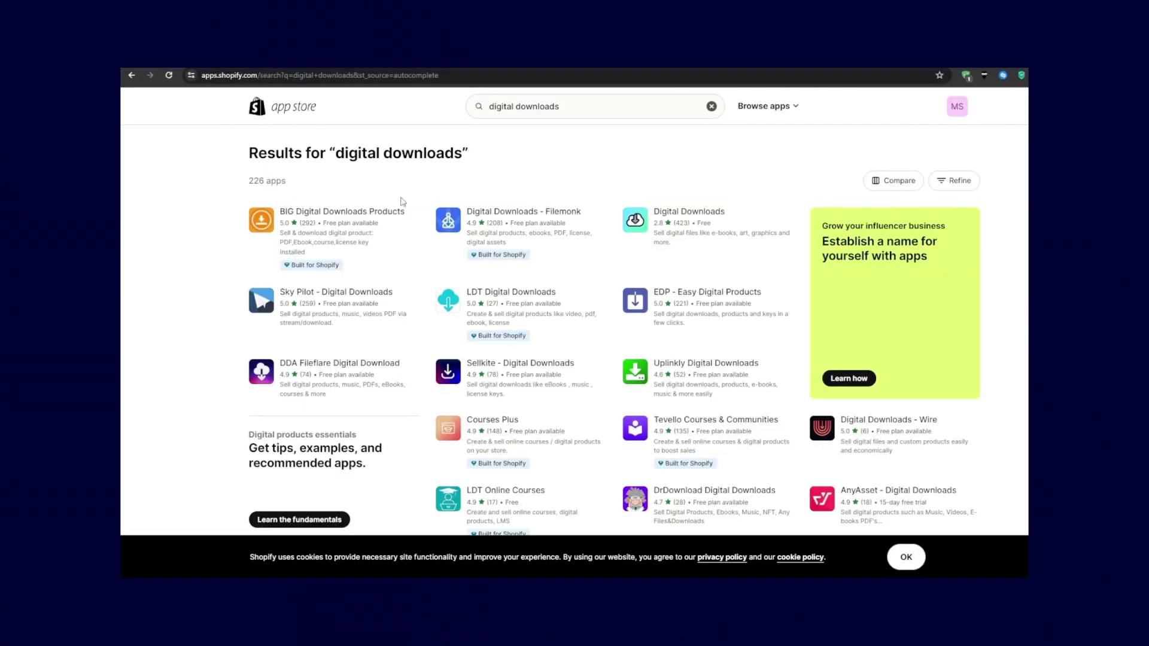
pyautogui.click(287, 213)
pyautogui.scroll(-3, 479, 396)
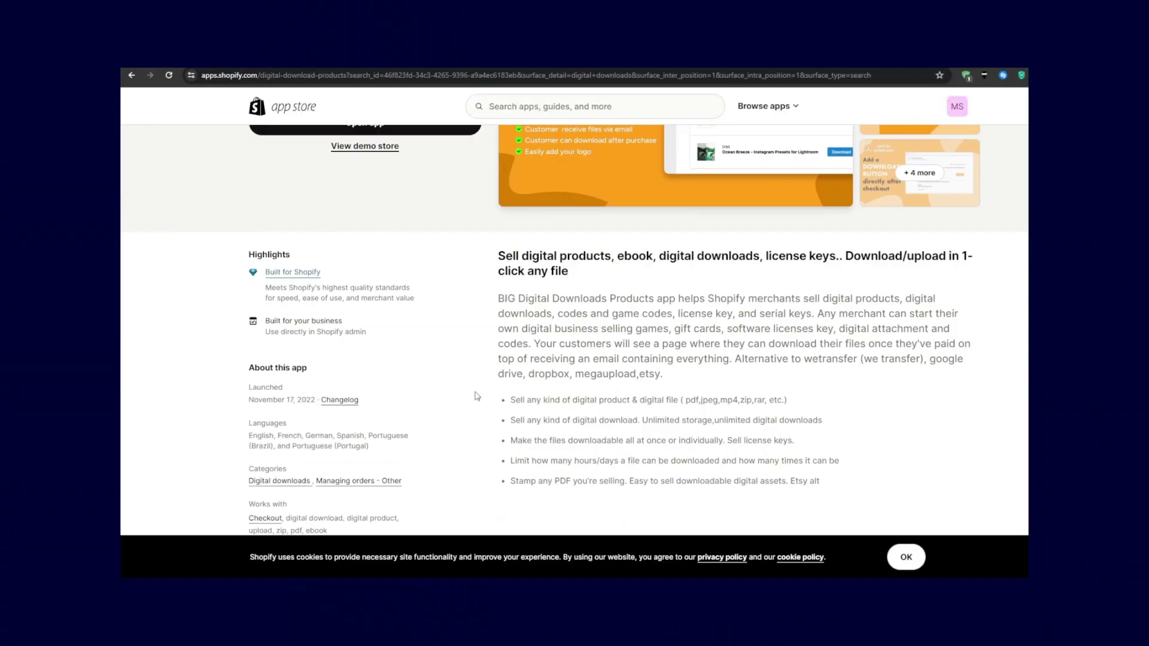
pyautogui.scroll(-2, 467, 431)
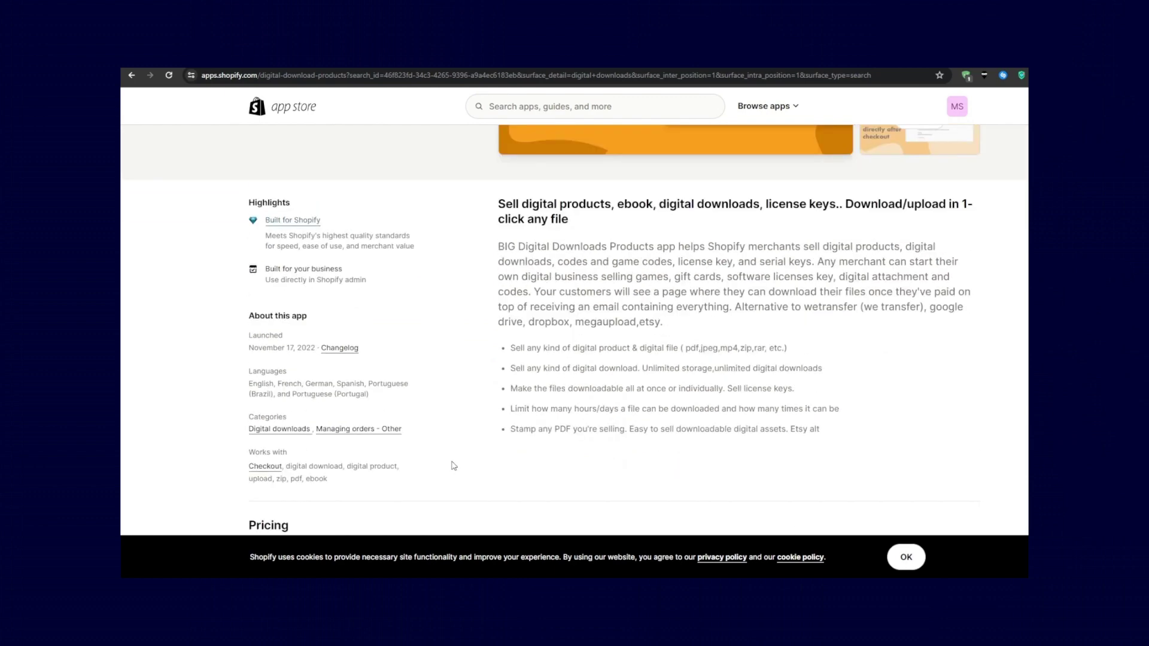
pyautogui.scroll(10, 453, 465)
# Step: Skip the plan offer, expand 'Create your first Shopify product', and go to Products
pyautogui.click(726, 217)
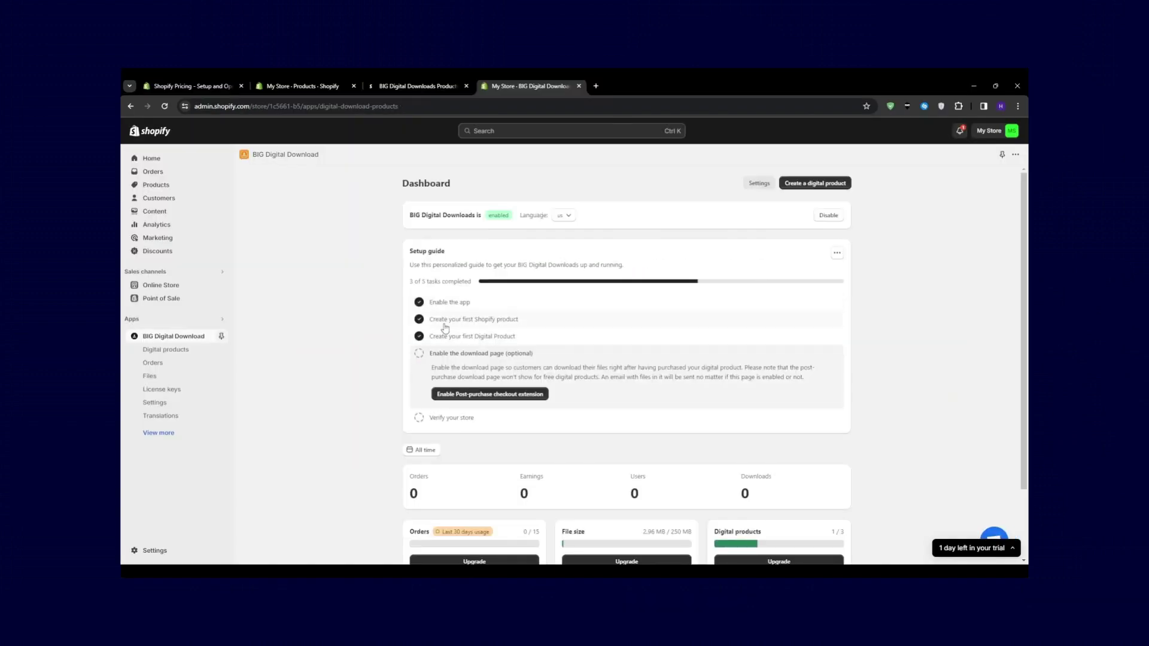
pyautogui.click(444, 328)
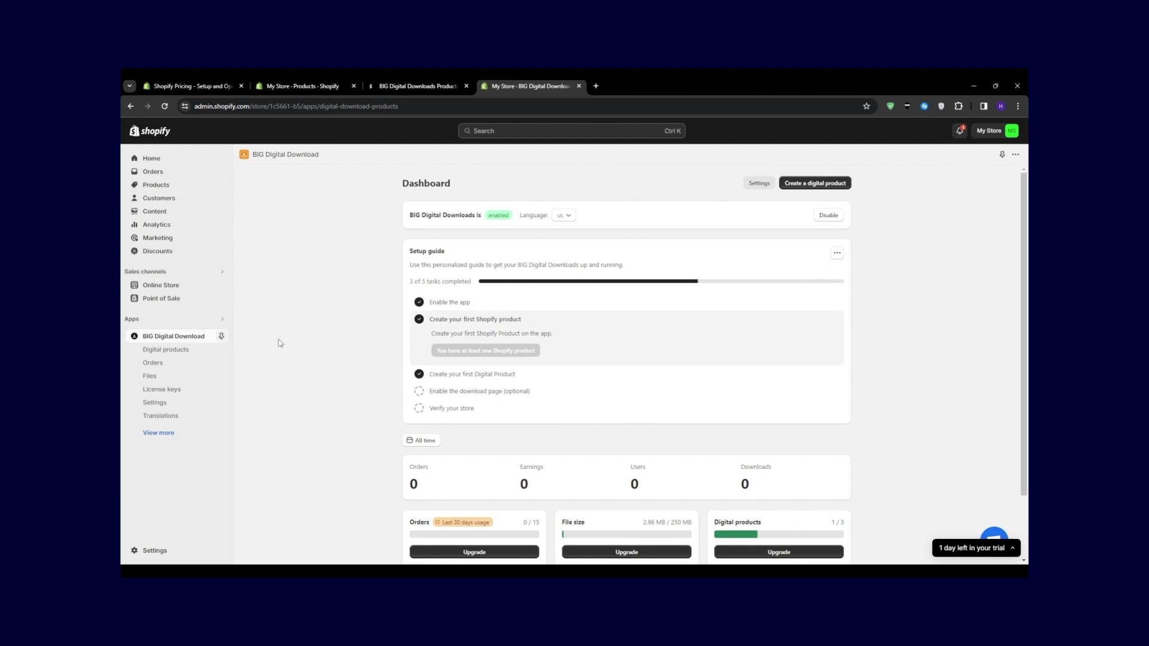
pyautogui.click(223, 186)
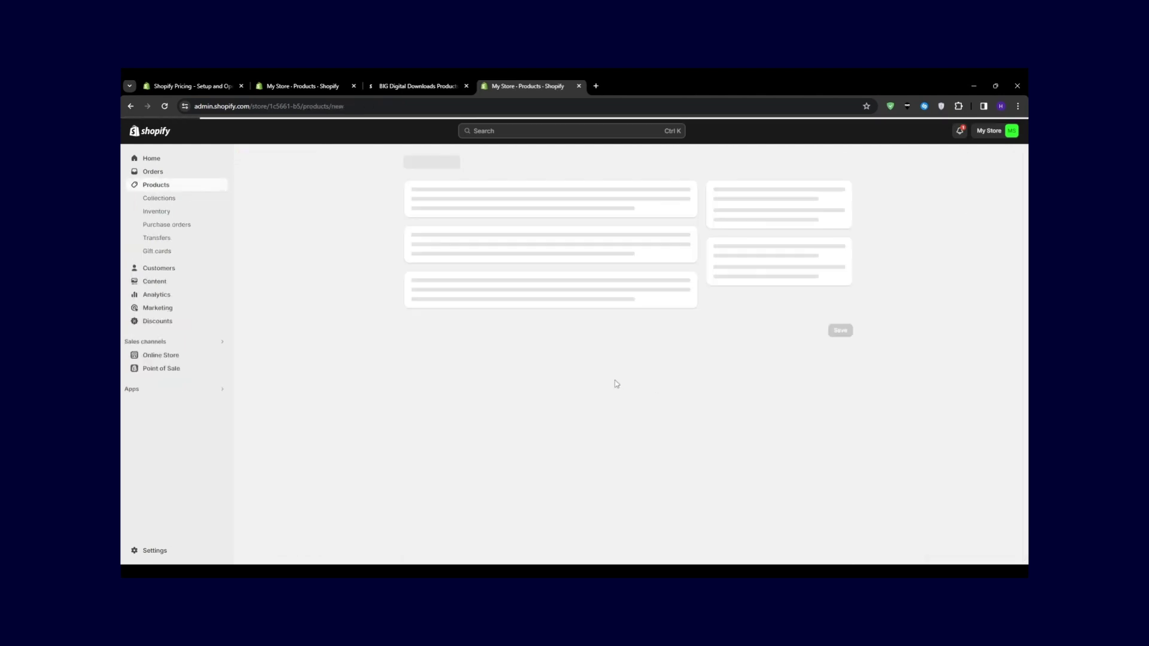
# Step: Title a new product 'Fitness course 101' and generate a description from 'Fitness course'
pyautogui.click(506, 205)
pyautogui.write('Fitness course 101')
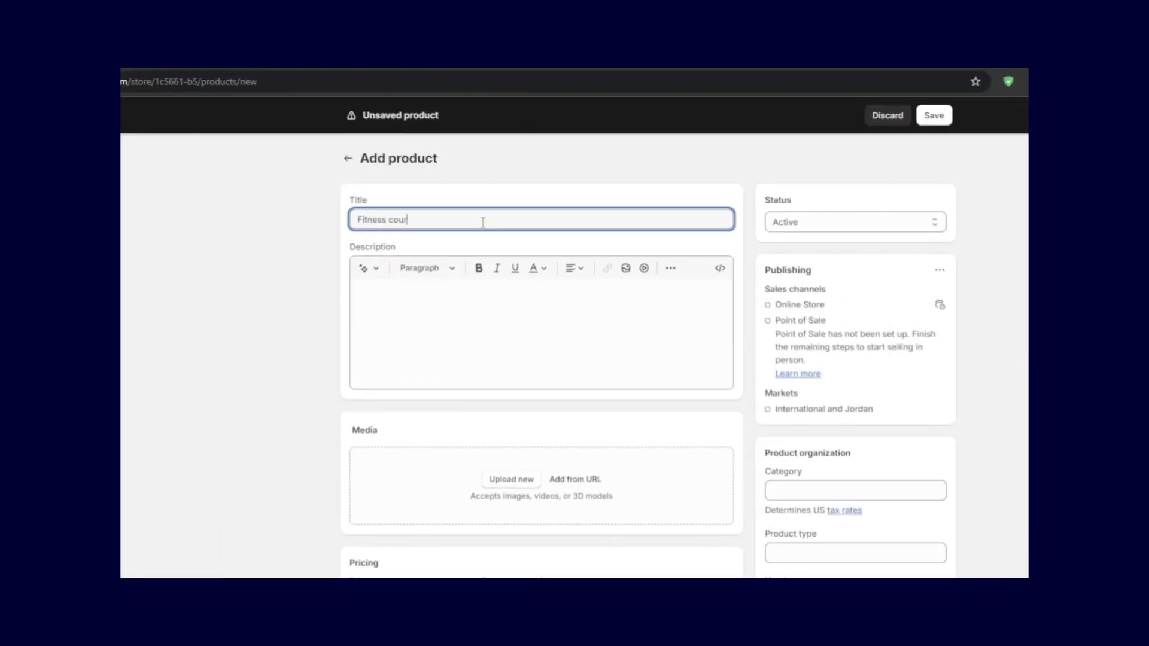
pyautogui.press('Tab')
pyautogui.press('Return')
pyautogui.write('Fitness course')
pyautogui.press('Return')
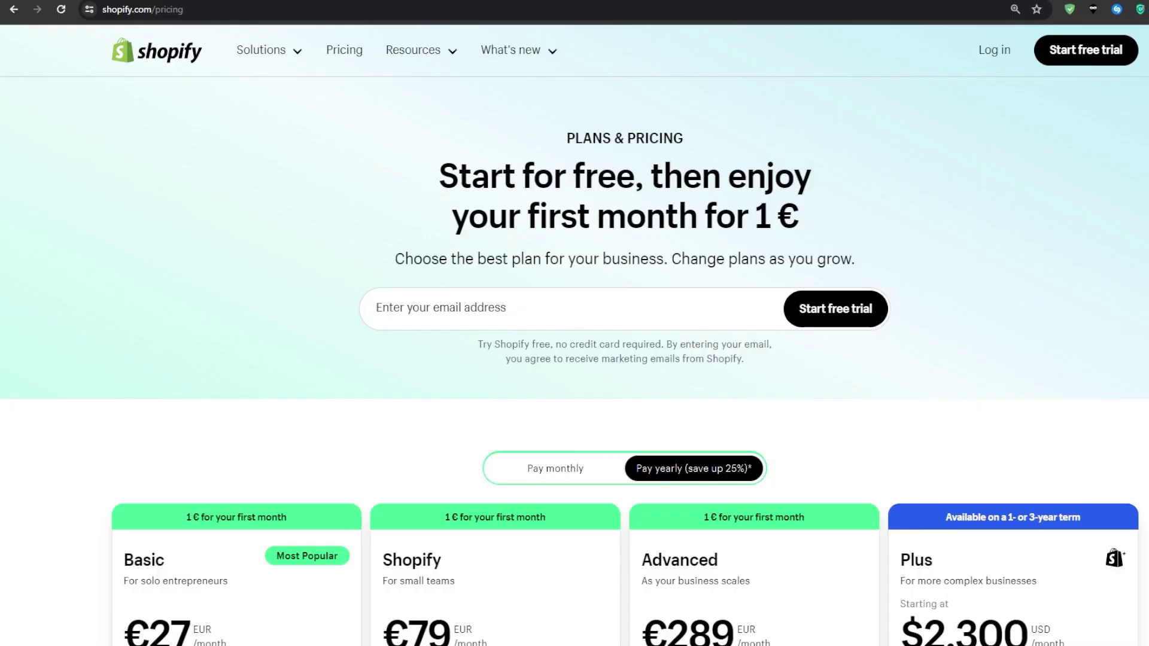
# Step: Scroll through the plan cards, highlighting the Basic plan's first-month offer along the way
pyautogui.scroll(-6, 575, 359)
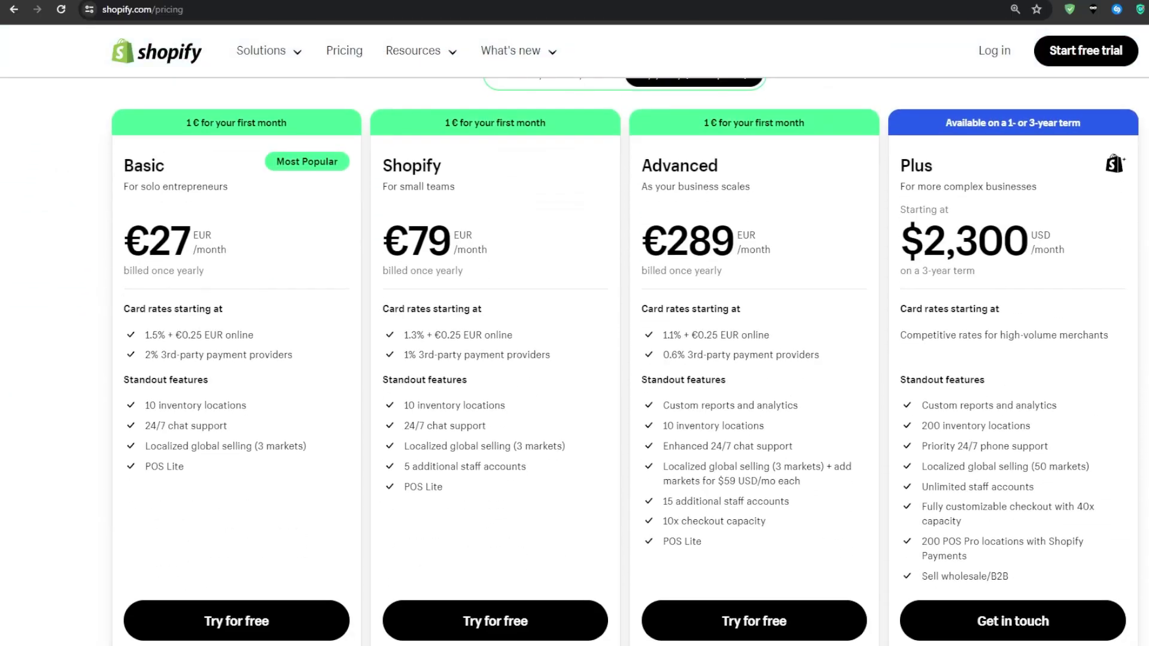
pyautogui.tripleClick(267, 123)
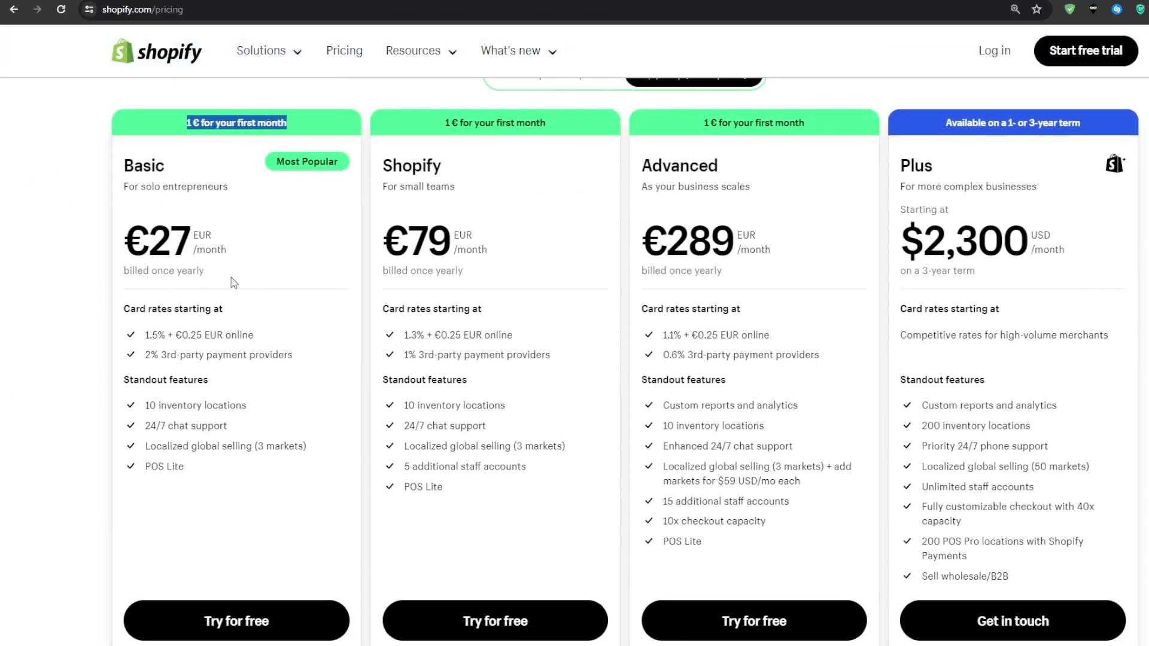
pyautogui.click(222, 302)
pyautogui.scroll(-12, 152, 351)
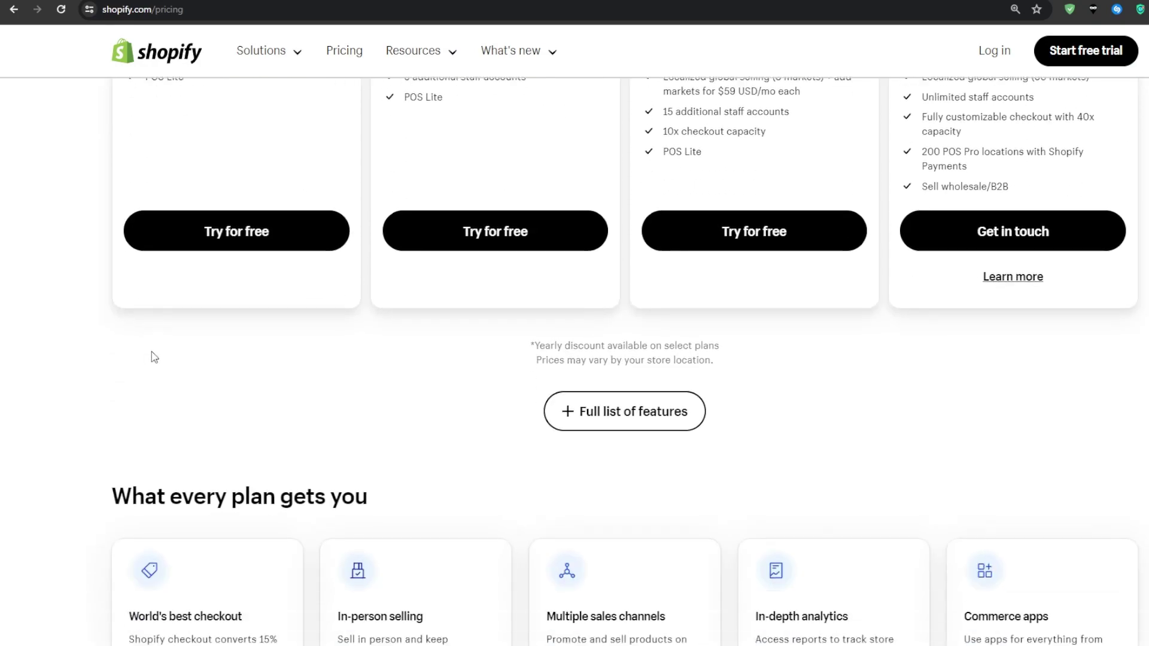
pyautogui.scroll(-3, 159, 349)
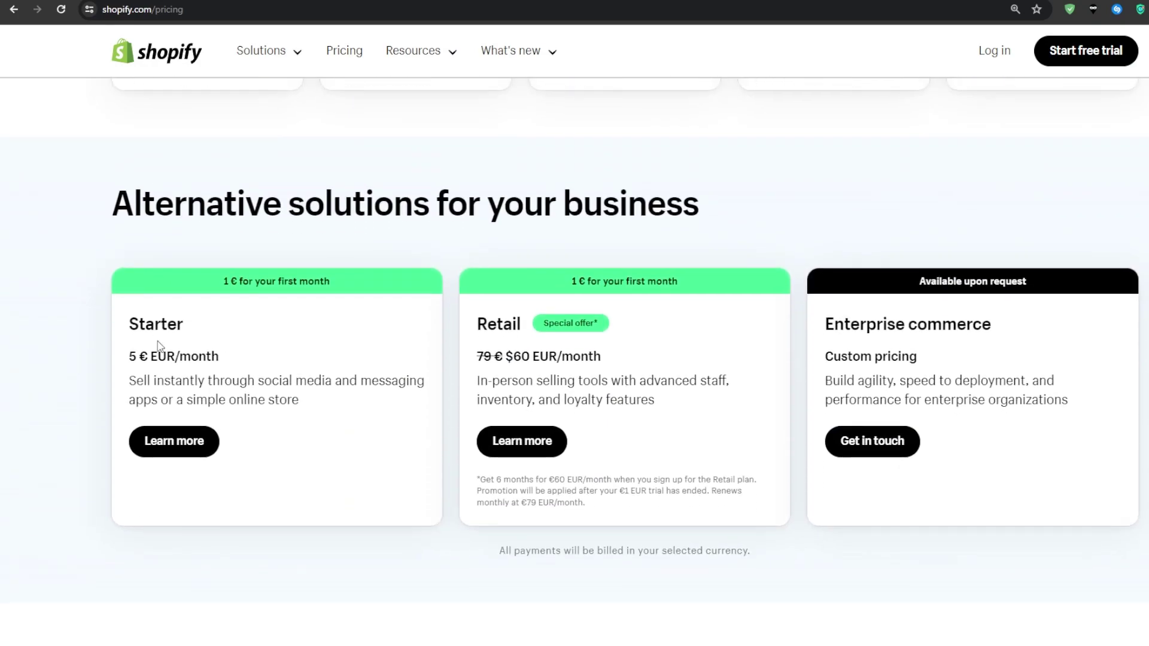
pyautogui.scroll(13, 157, 341)
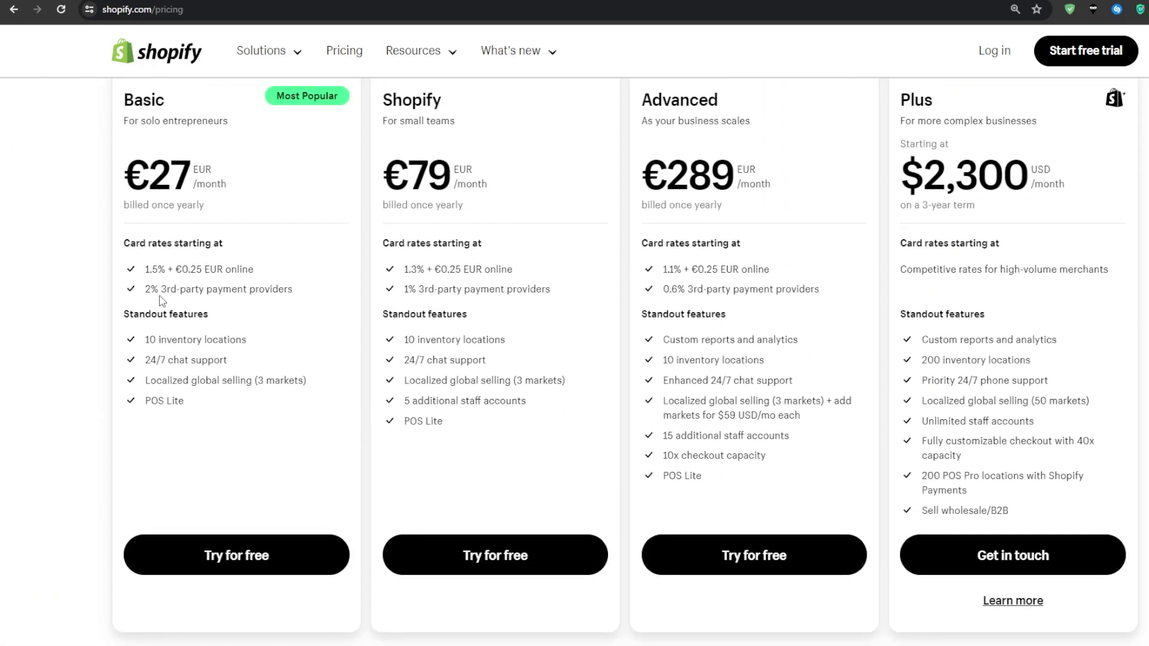
pyautogui.scroll(1, 159, 295)
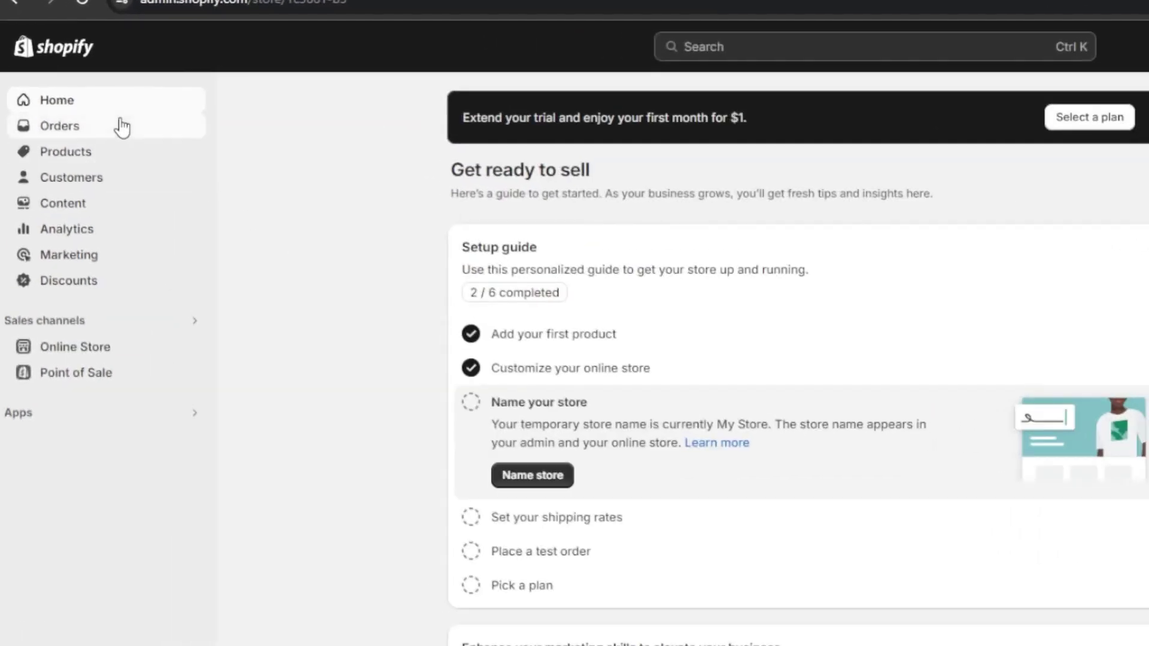
# Step: Open the BIG Digital Downloads Products app page, scroll its description, and enlarge the main screenshot
pyautogui.click(59, 100)
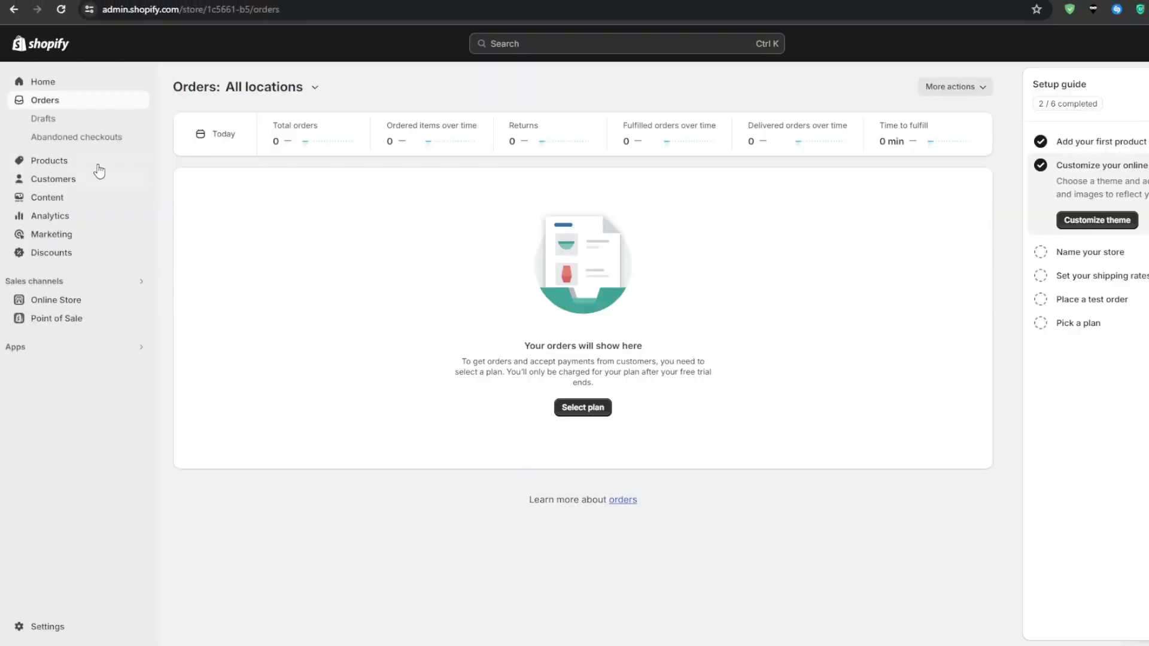
pyautogui.click(87, 163)
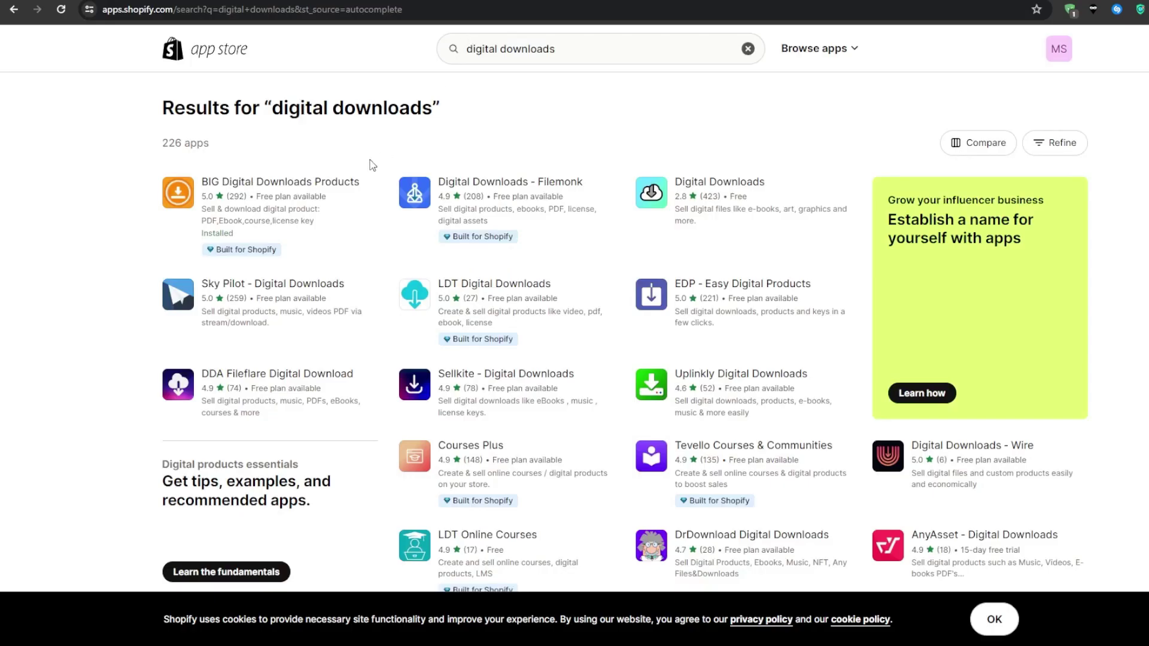
pyautogui.click(323, 185)
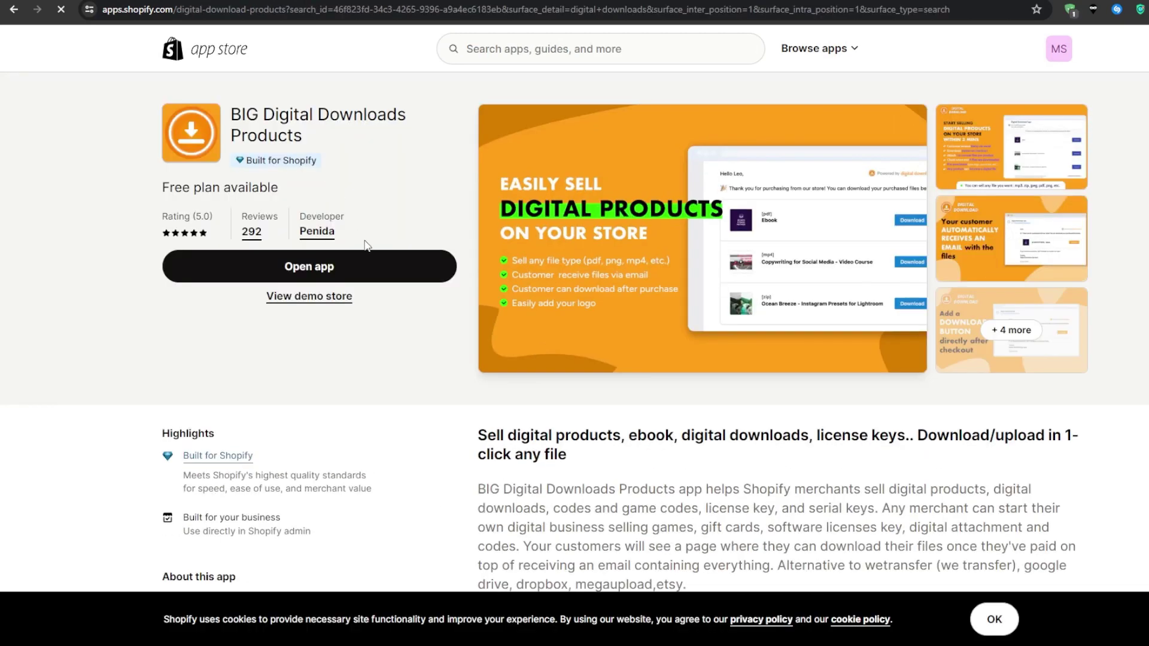
pyautogui.scroll(-2, 416, 410)
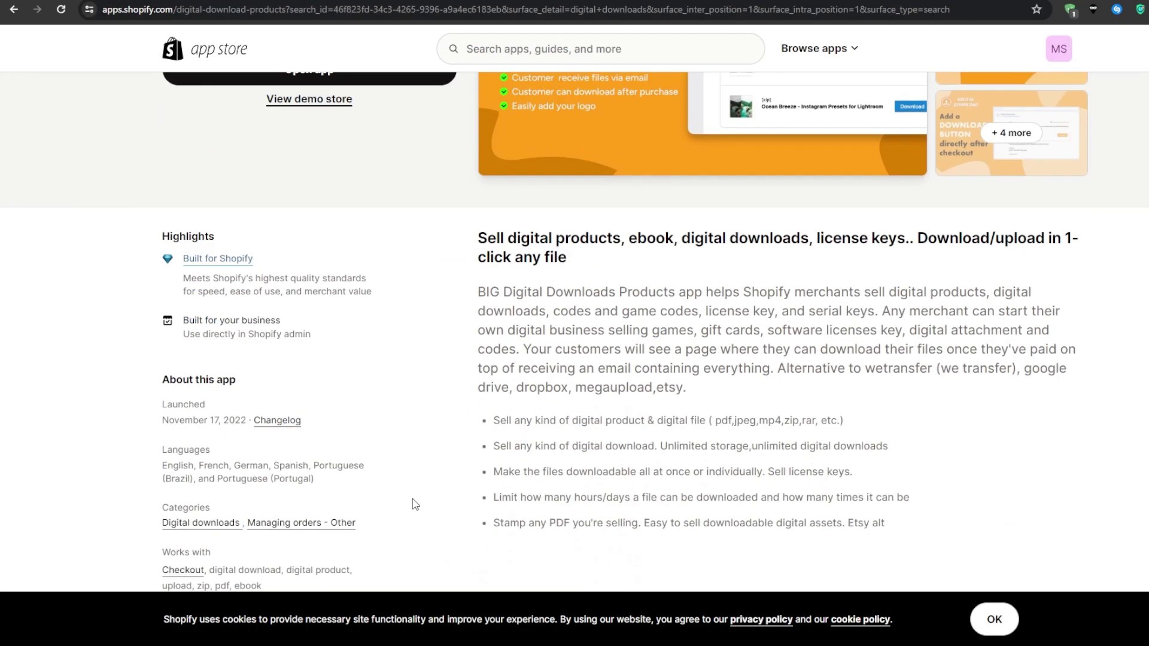
pyautogui.scroll(-2, 417, 500)
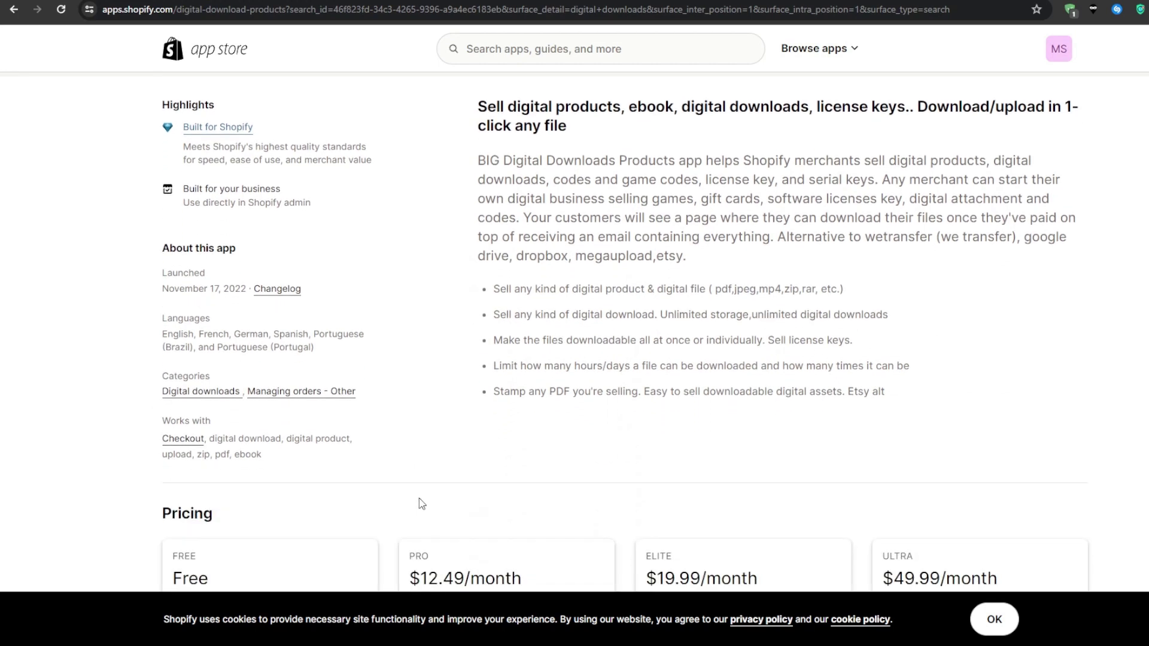
pyautogui.scroll(1, 422, 503)
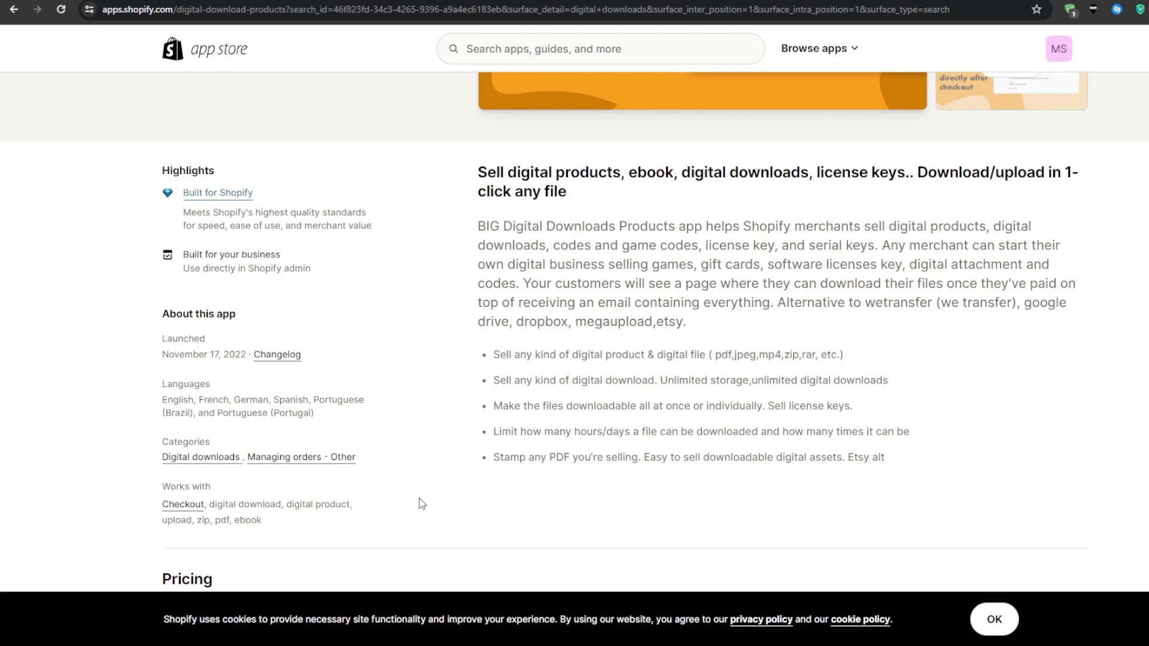
pyautogui.scroll(5, 421, 503)
pyautogui.click(766, 294)
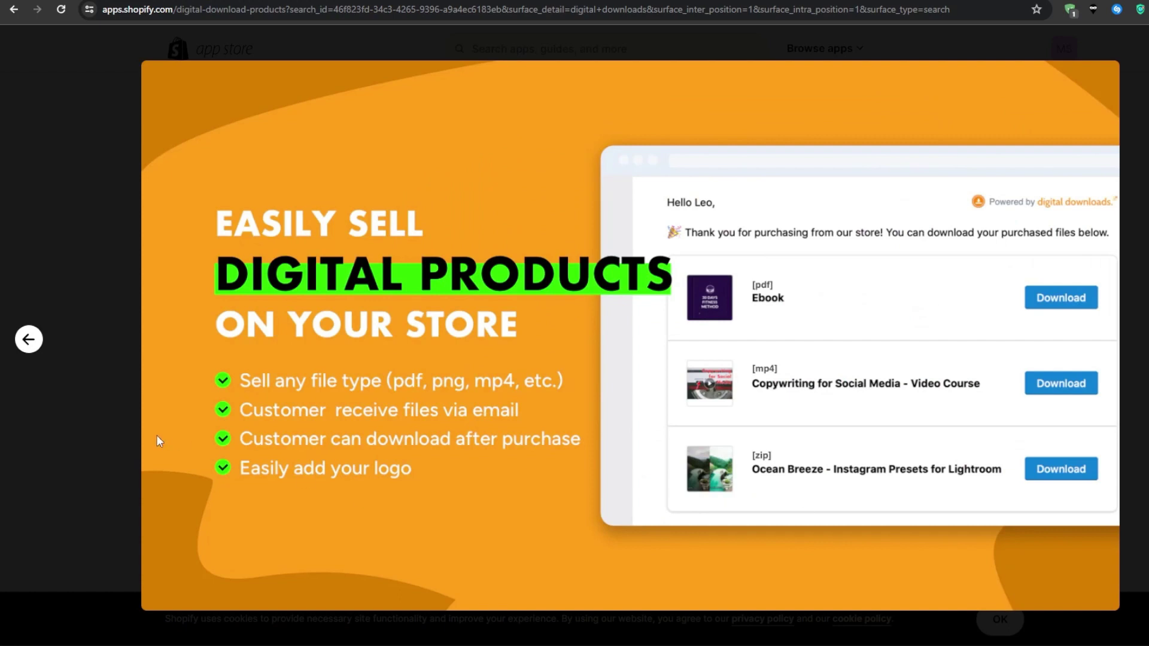
# Step: Close the enlarged screenshot and open BIG Digital Download from the installed apps list
pyautogui.click(38, 492)
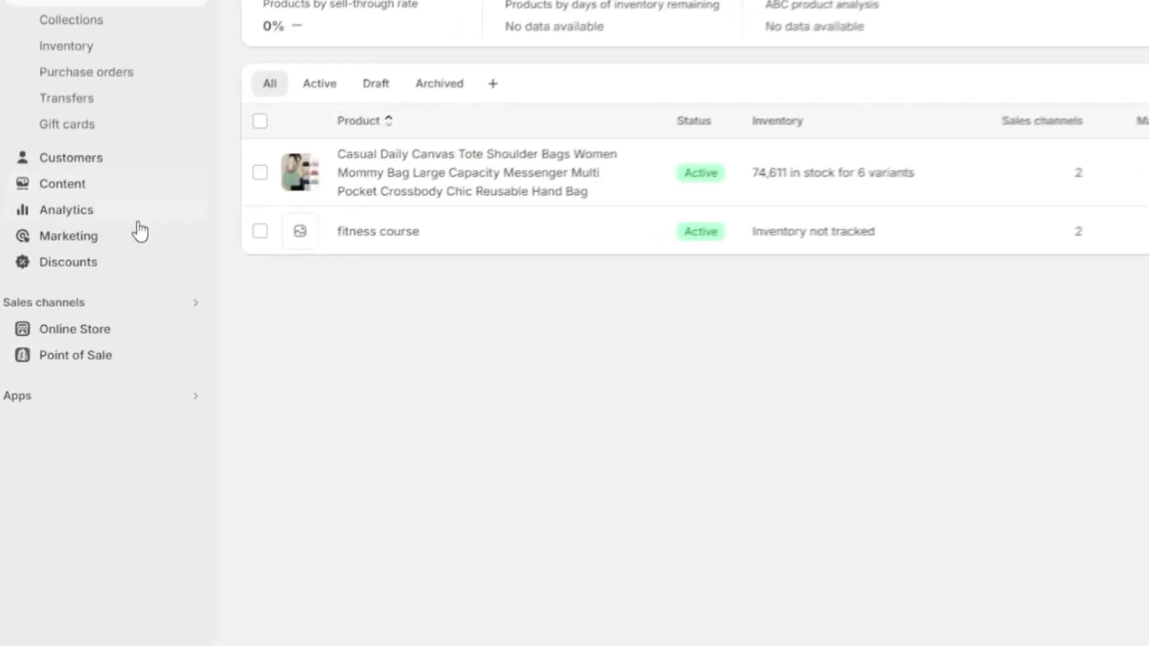
pyautogui.click(68, 390)
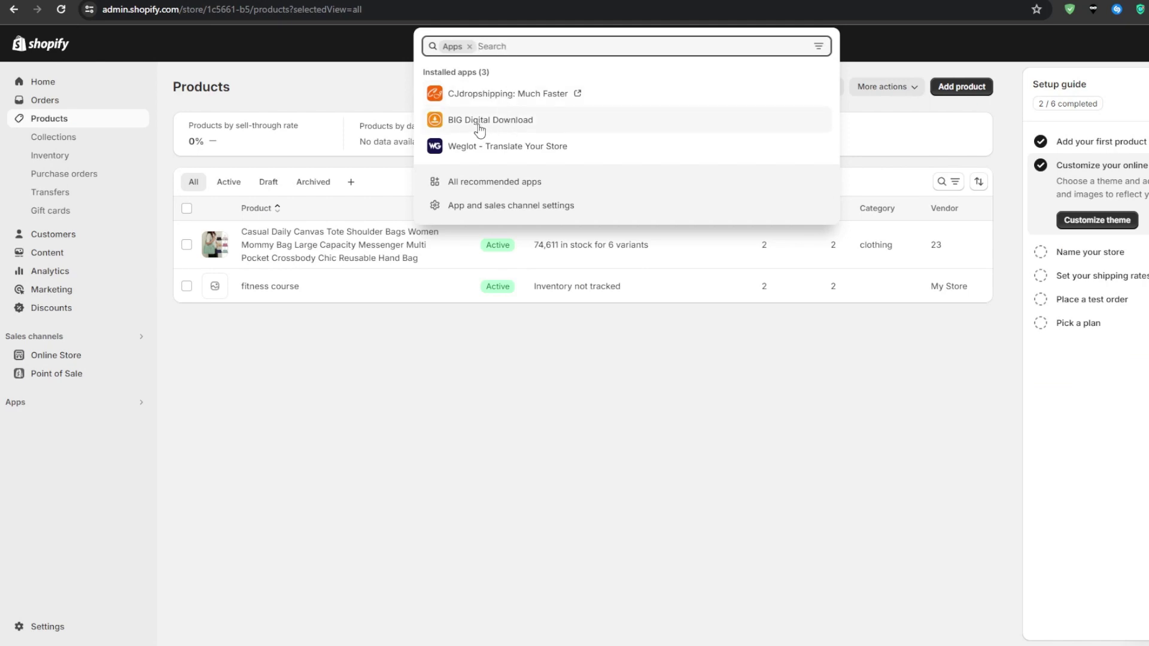
pyautogui.click(439, 123)
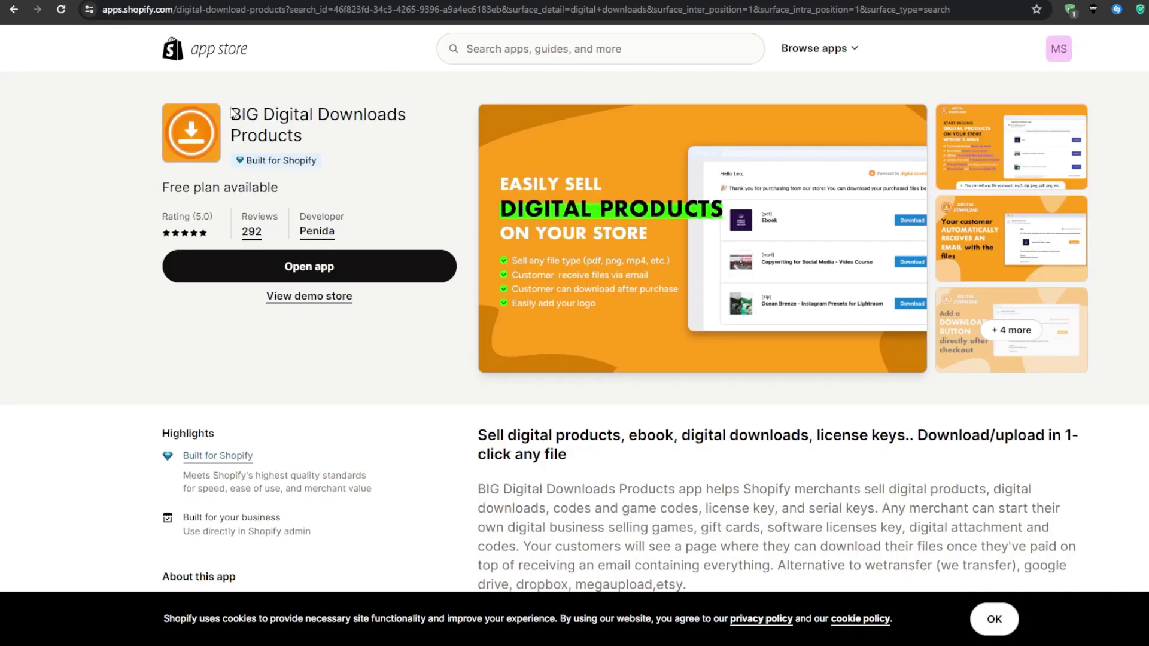
# Step: Highlight the app name and the 'Free plan available' line on the app listing
pyautogui.moveTo(233, 111); pyautogui.dragTo(309, 146)
pyautogui.click(310, 148)
pyautogui.tripleClick(259, 190)
pyautogui.click(224, 359)
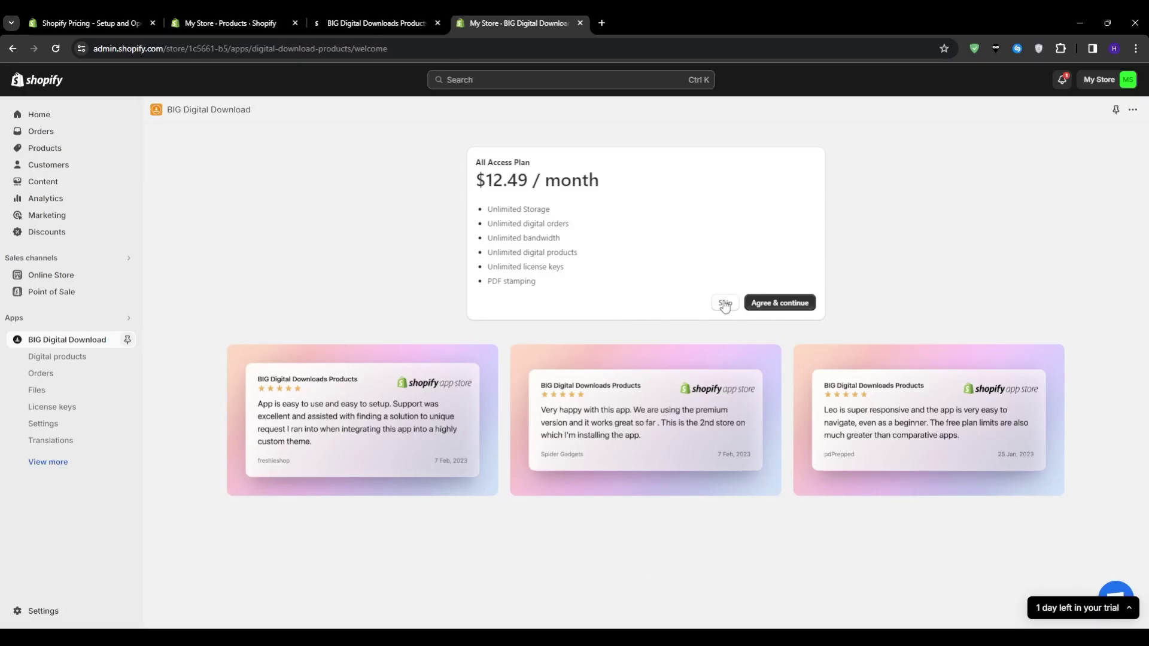
# Step: Skip the plan offer and expand the 'Create your first Shopify product' setup step
pyautogui.click(726, 303)
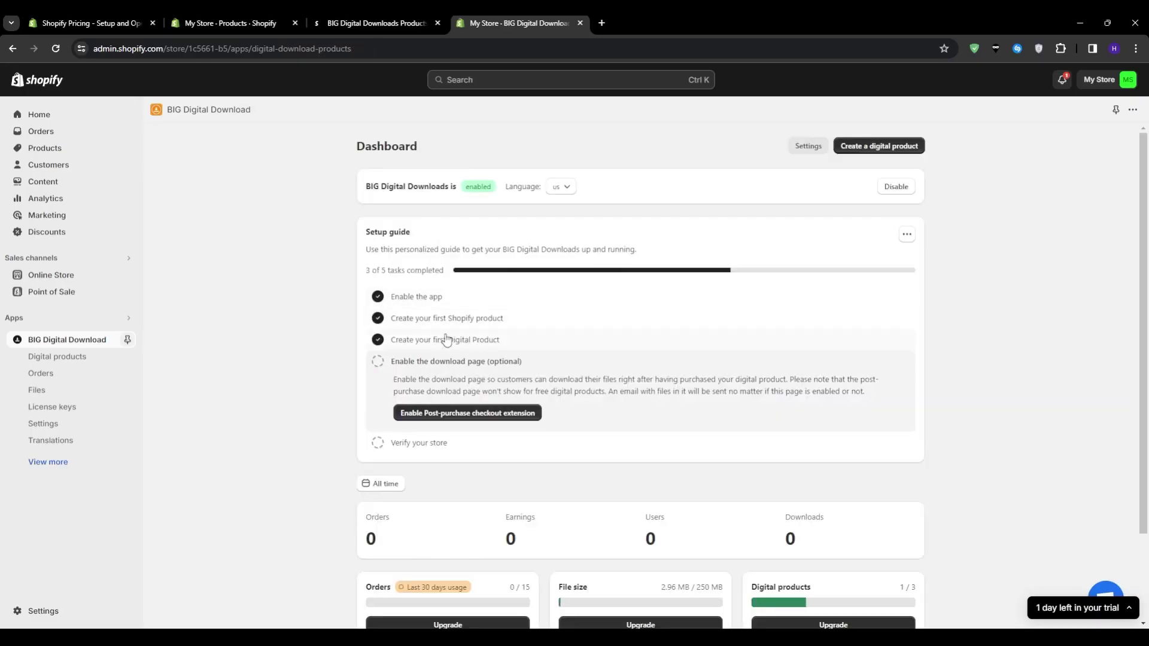
pyautogui.click(407, 323)
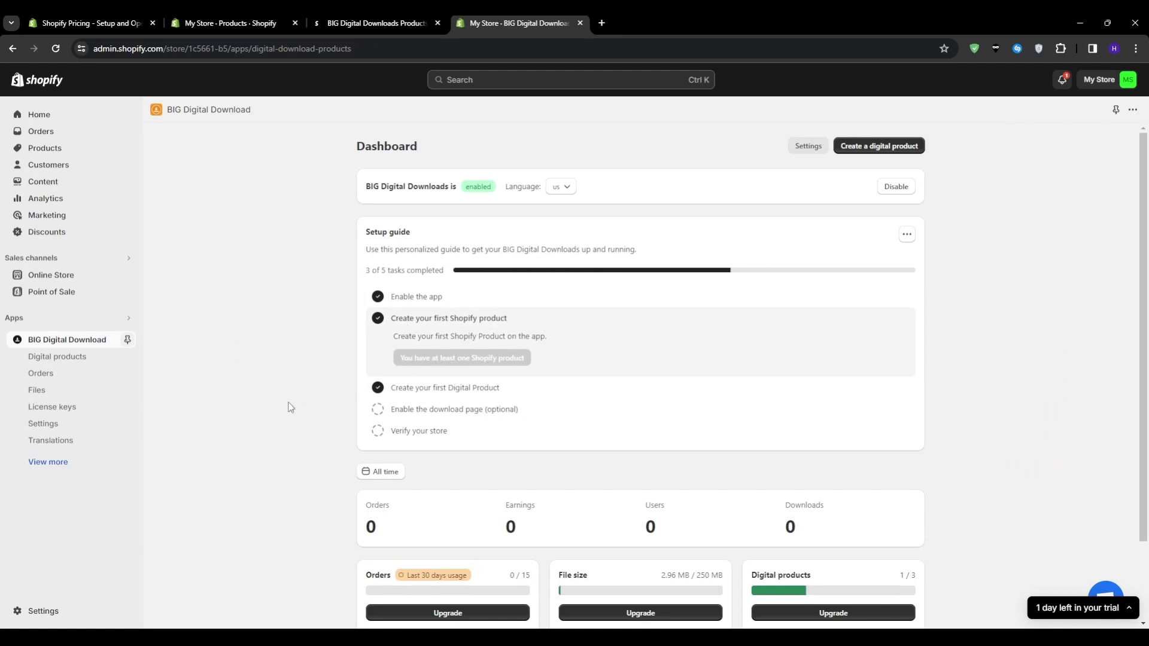
# Step: Add a product titled 'Fitness course 101' and keep a description generated from 'fitnes'
pyautogui.click(88, 150)
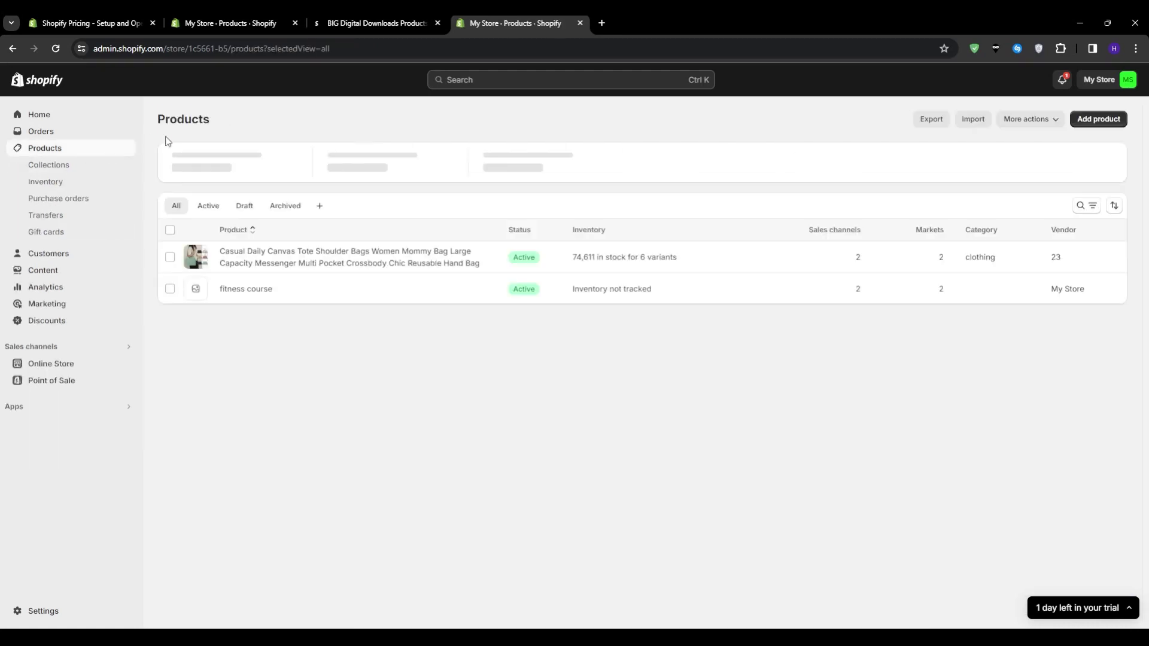
pyautogui.click(1099, 119)
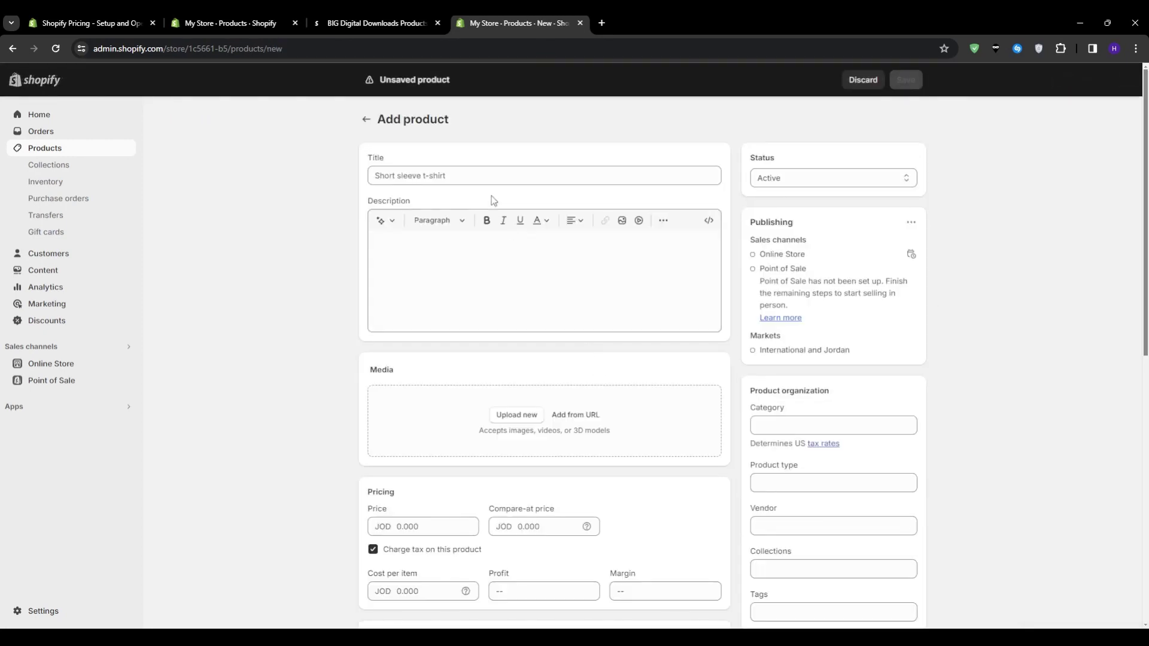
pyautogui.click(491, 177)
pyautogui.write('Fitness cou')
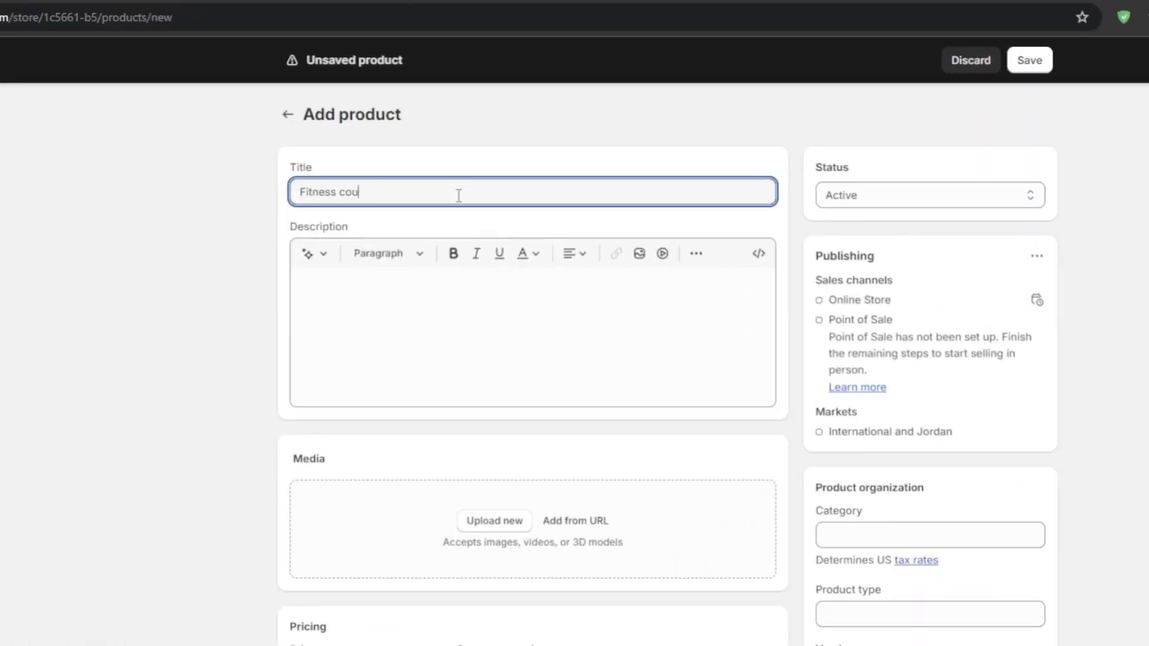
pyautogui.write('rse 101')
pyautogui.press('Tab')
pyautogui.press('Tab')
pyautogui.click(324, 260)
pyautogui.write('fitness course')
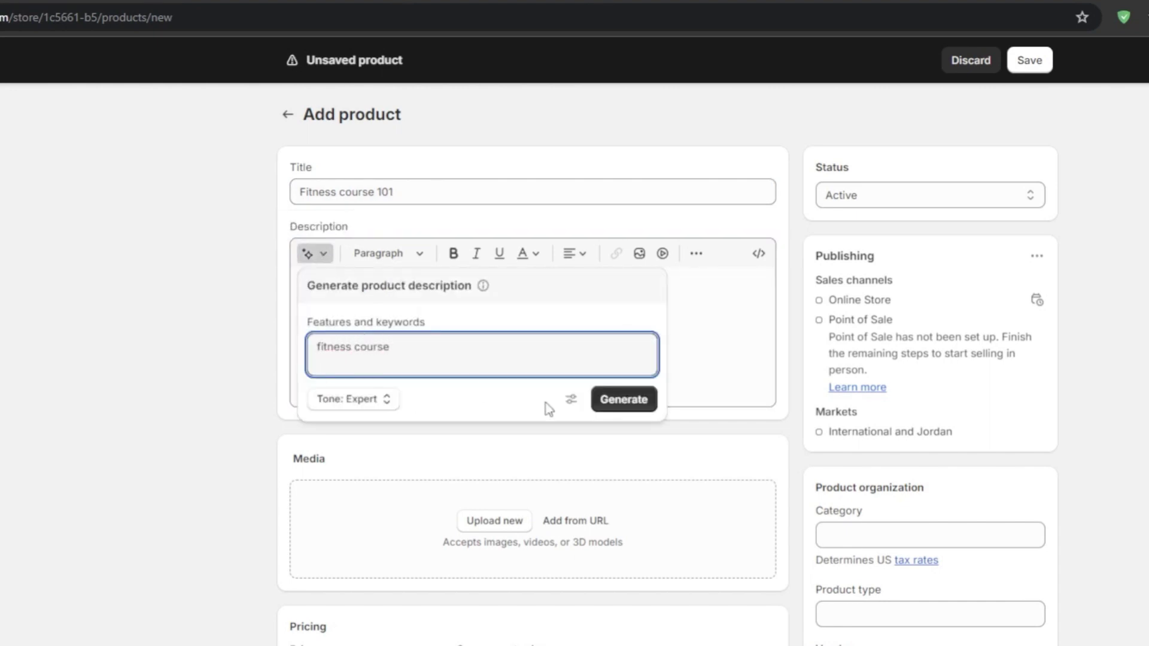
pyautogui.click(623, 399)
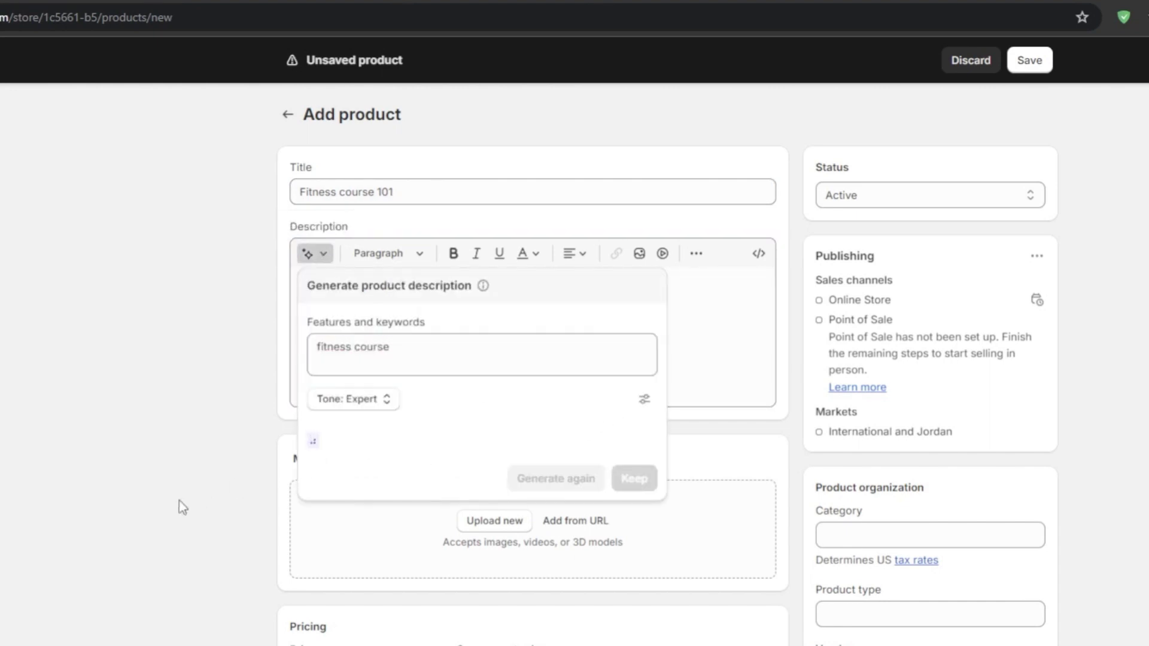
pyautogui.click(633, 542)
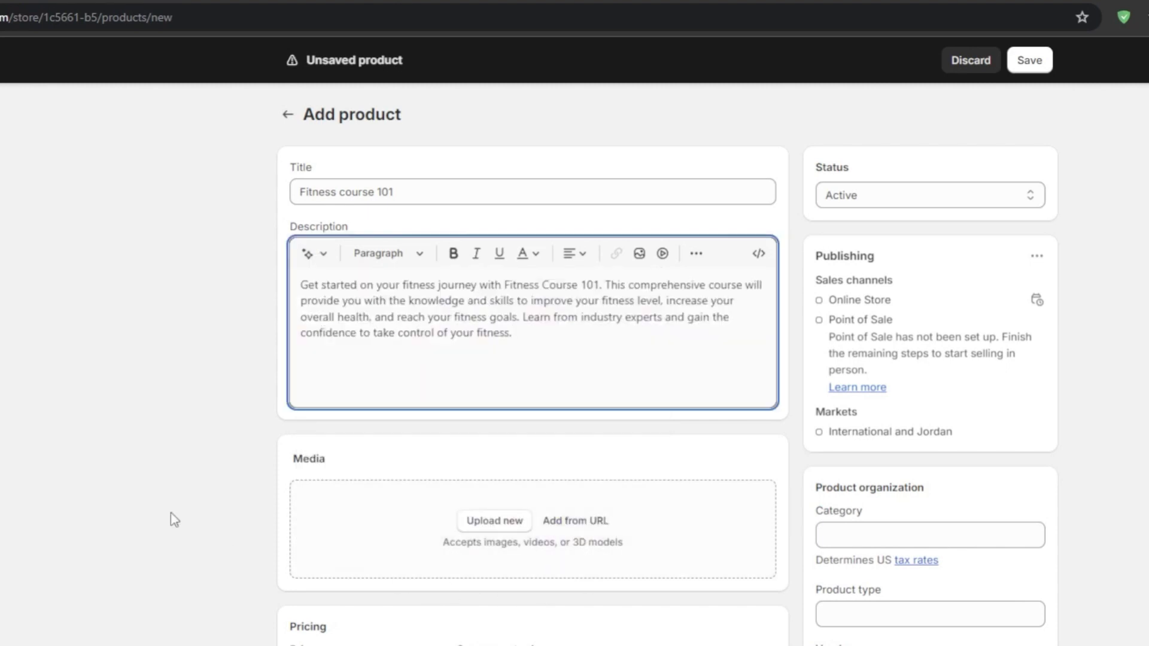
# Step: Price it at 15, turn off tax charging and physical product, then save
pyautogui.scroll(-3, 327, 515)
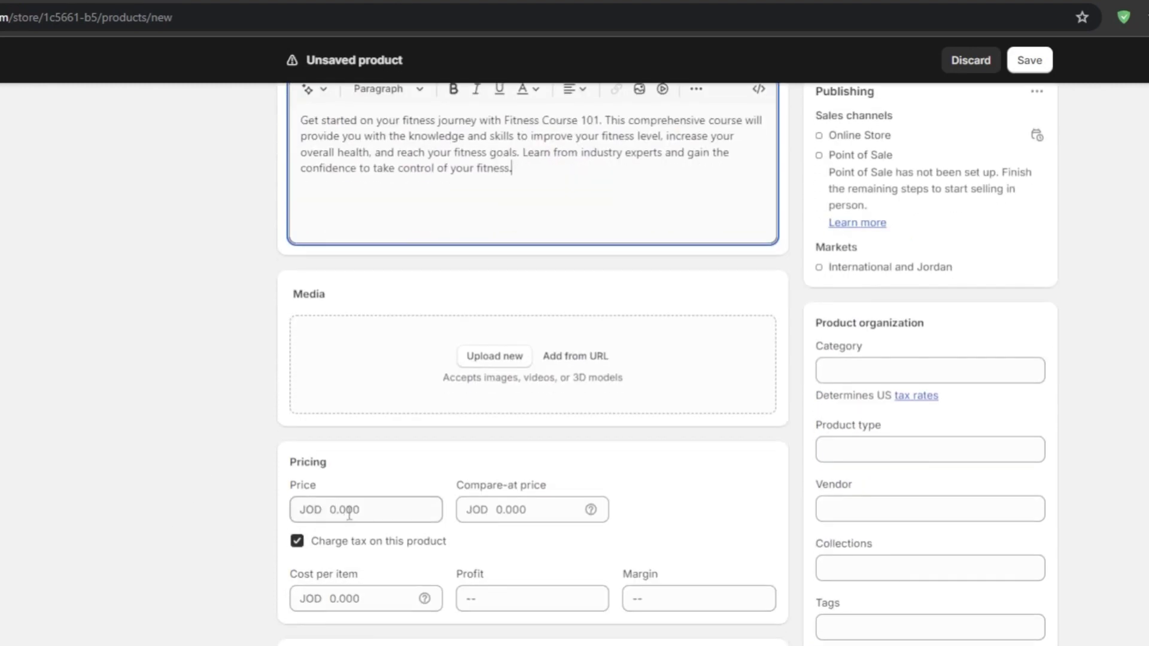
pyautogui.click(347, 512)
pyautogui.write('15')
pyautogui.click(236, 548)
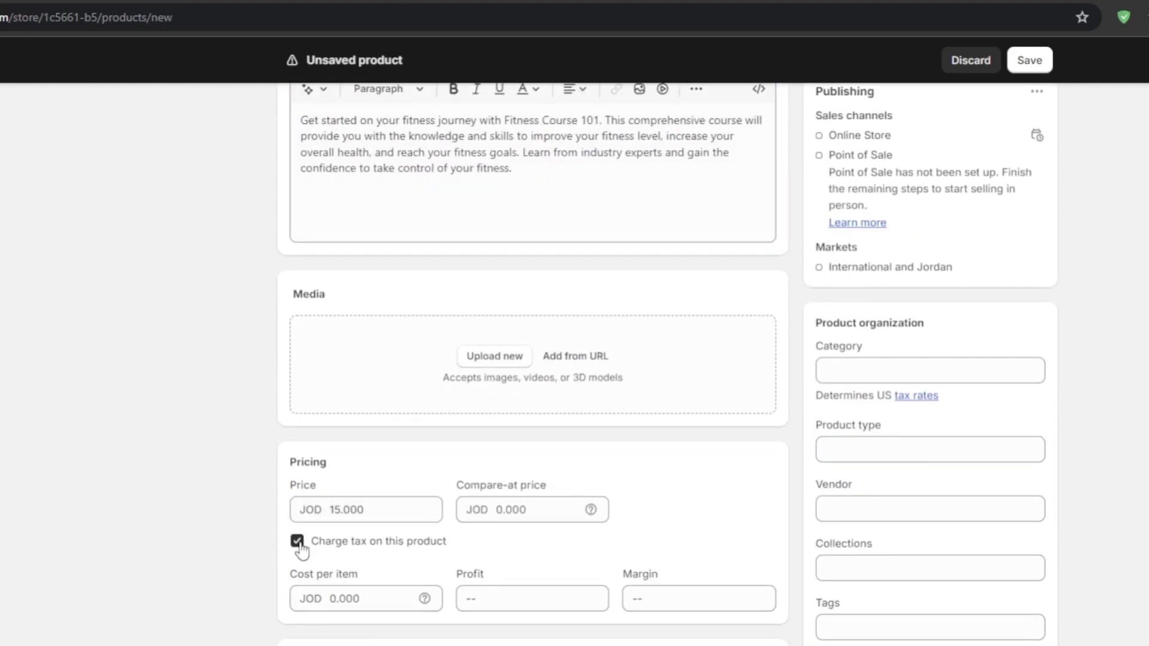
pyautogui.click(295, 542)
pyautogui.scroll(-6, 257, 574)
pyautogui.click(296, 625)
pyautogui.scroll(-3, 1071, 132)
pyautogui.click(1029, 60)
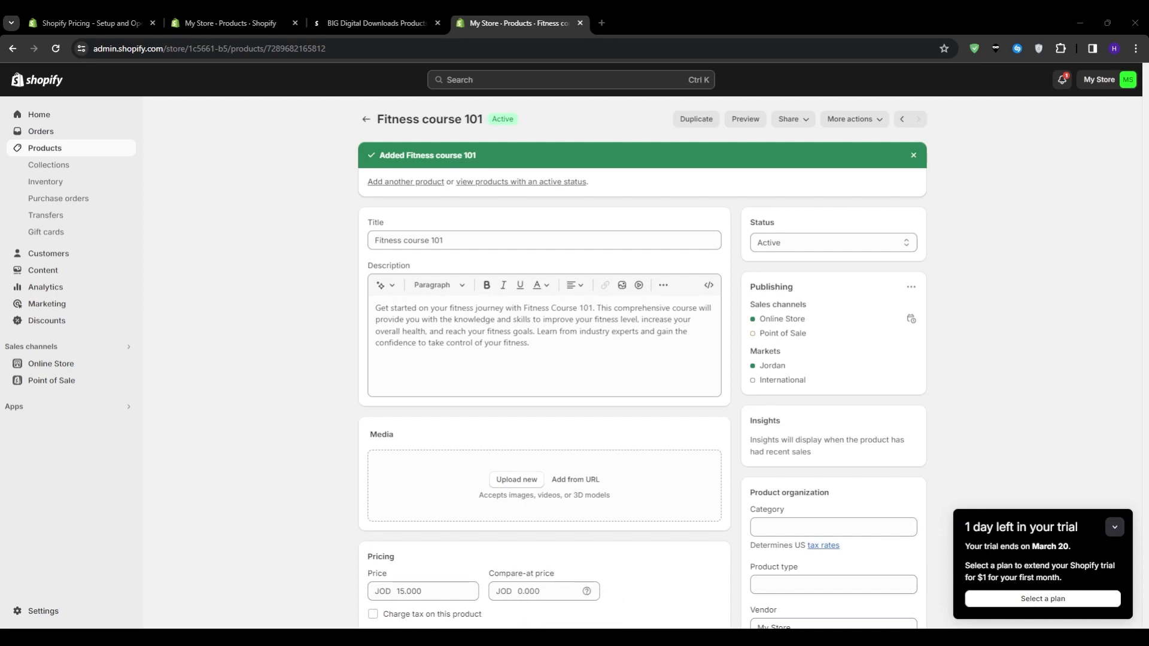
# Step: Open BIG Digital Download and start a new digital product, reviewing its access and contents options
pyautogui.click(30, 406)
pyautogui.click(399, 128)
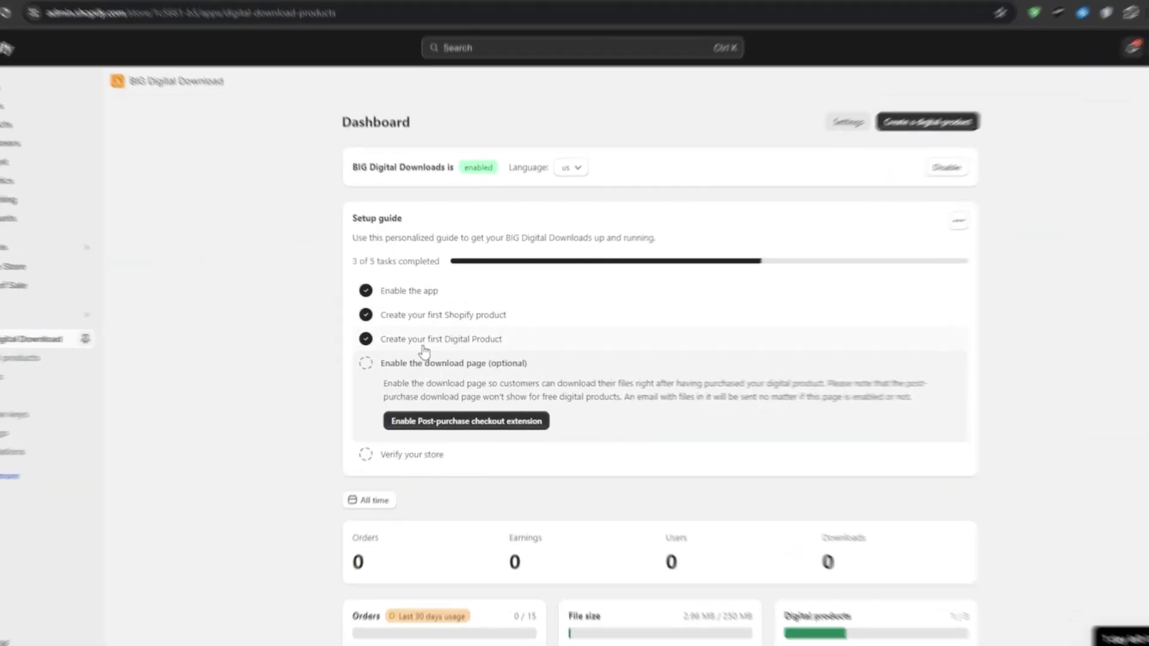
pyautogui.click(419, 341)
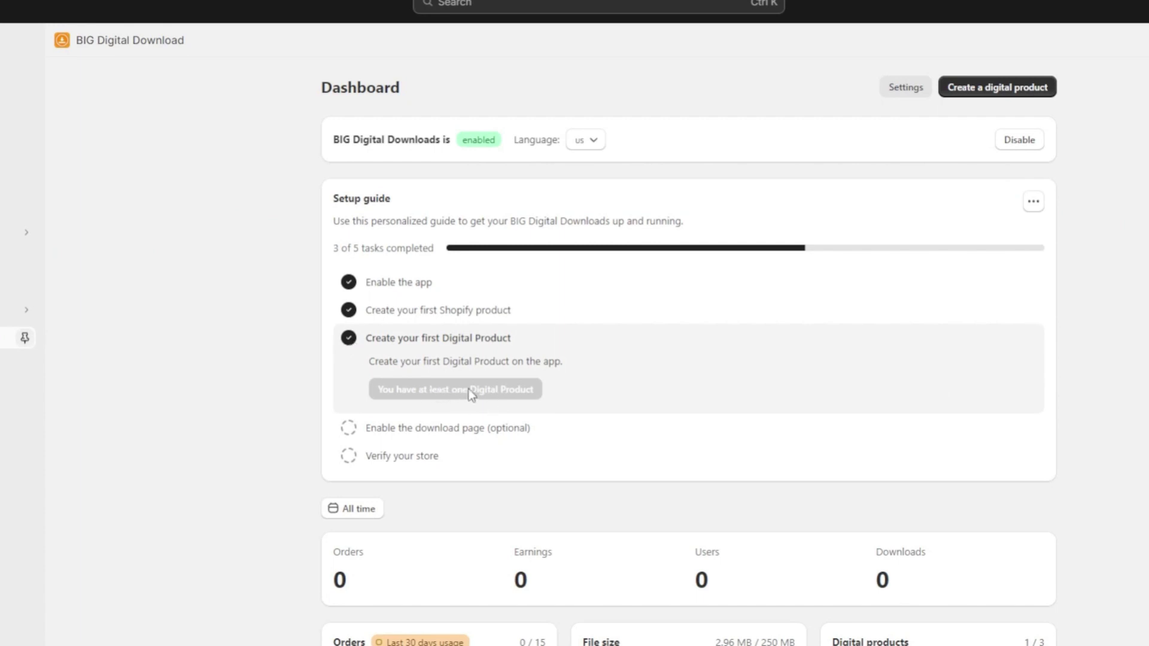
pyautogui.click(993, 90)
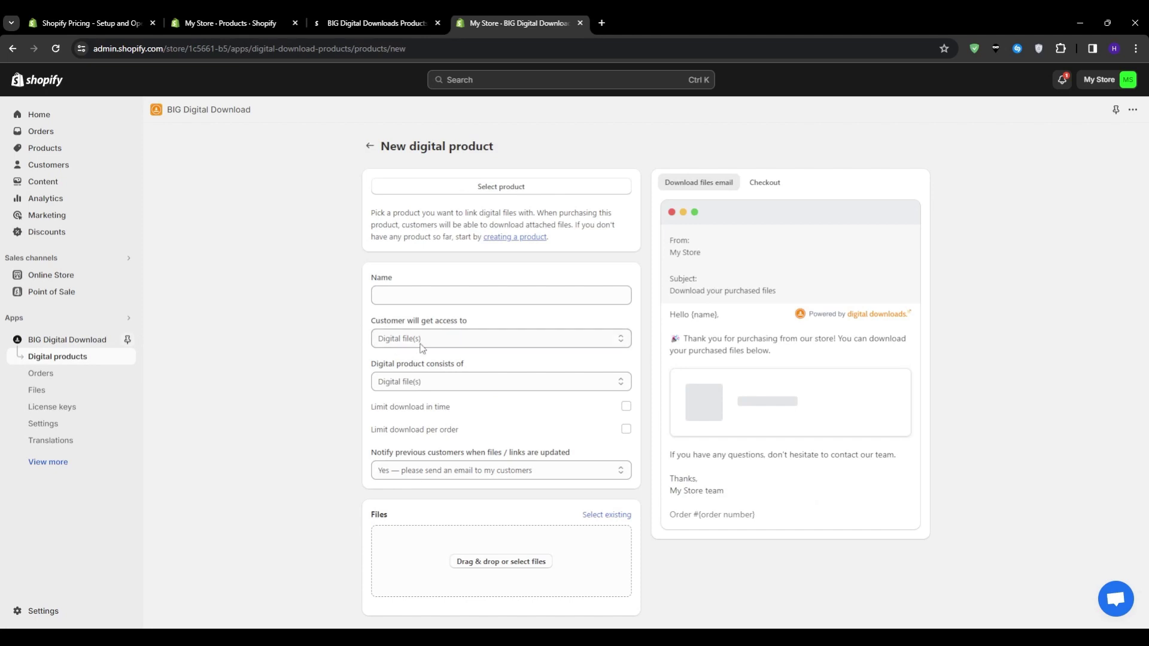
pyautogui.click(422, 341)
pyautogui.click(424, 386)
# Step: Link Fitness course 101 to the digital product and save it without attaching files
pyautogui.click(503, 188)
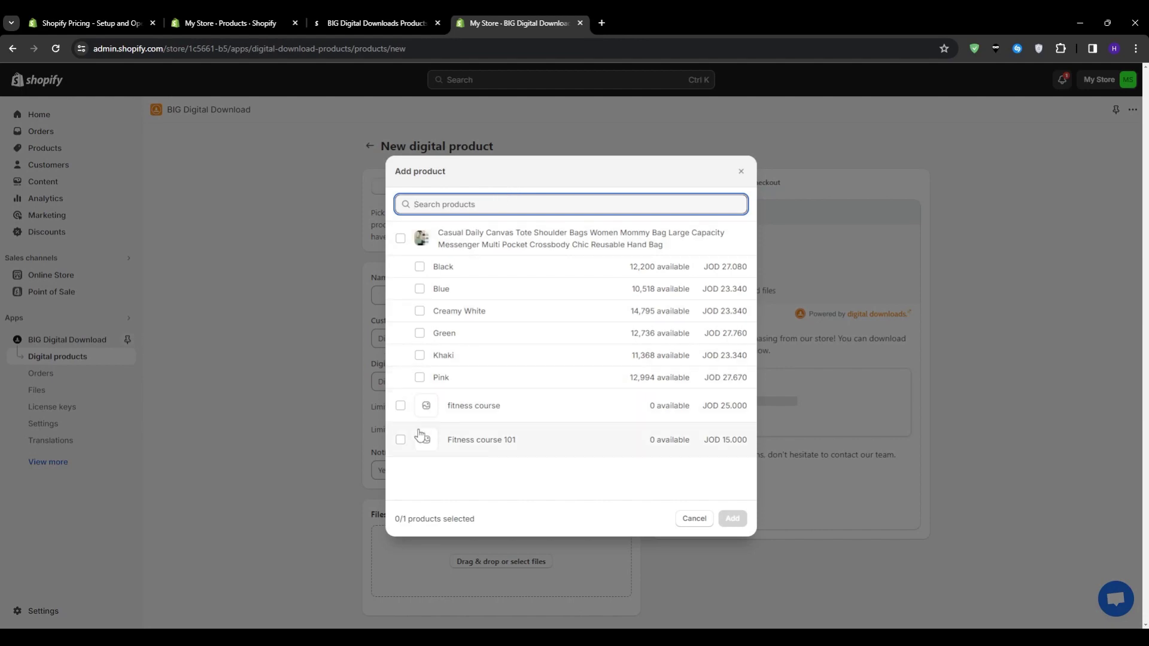
pyautogui.click(400, 439)
pyautogui.click(732, 519)
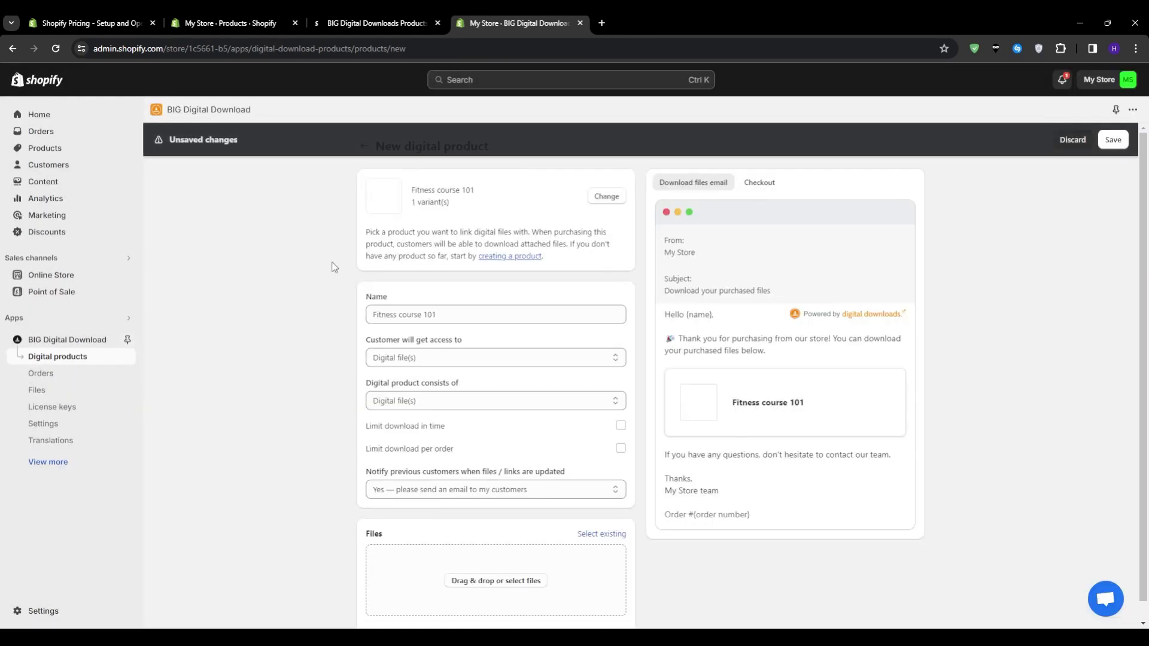
pyautogui.click(399, 361)
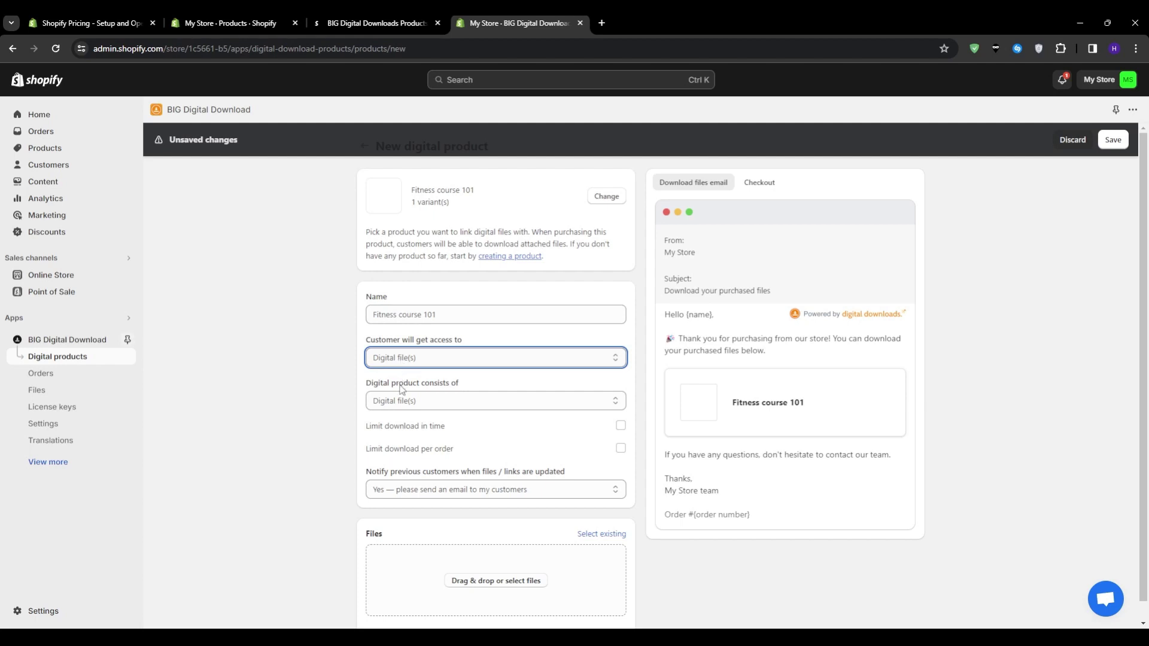
pyautogui.click(421, 400)
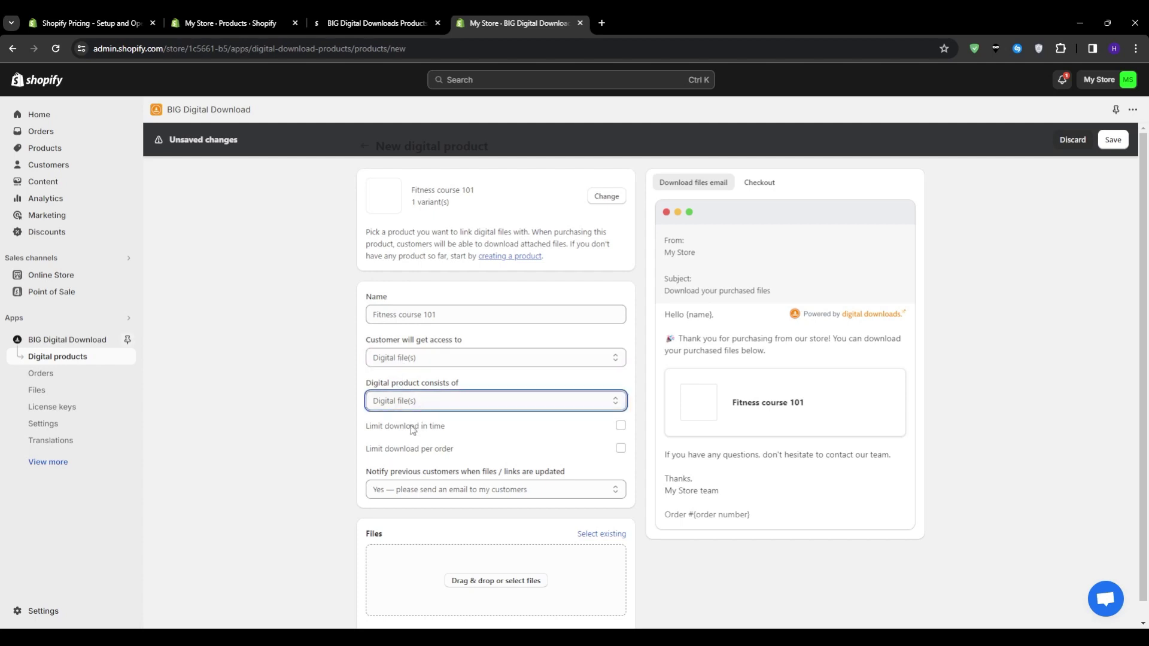
pyautogui.click(328, 462)
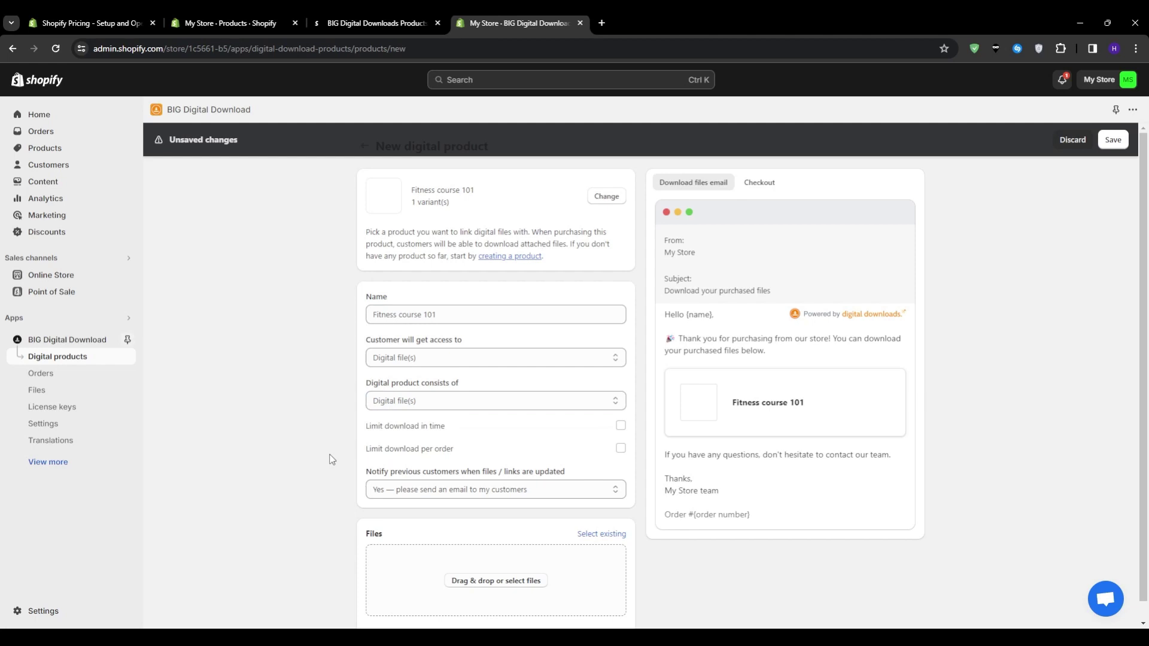
pyautogui.scroll(-1, 332, 460)
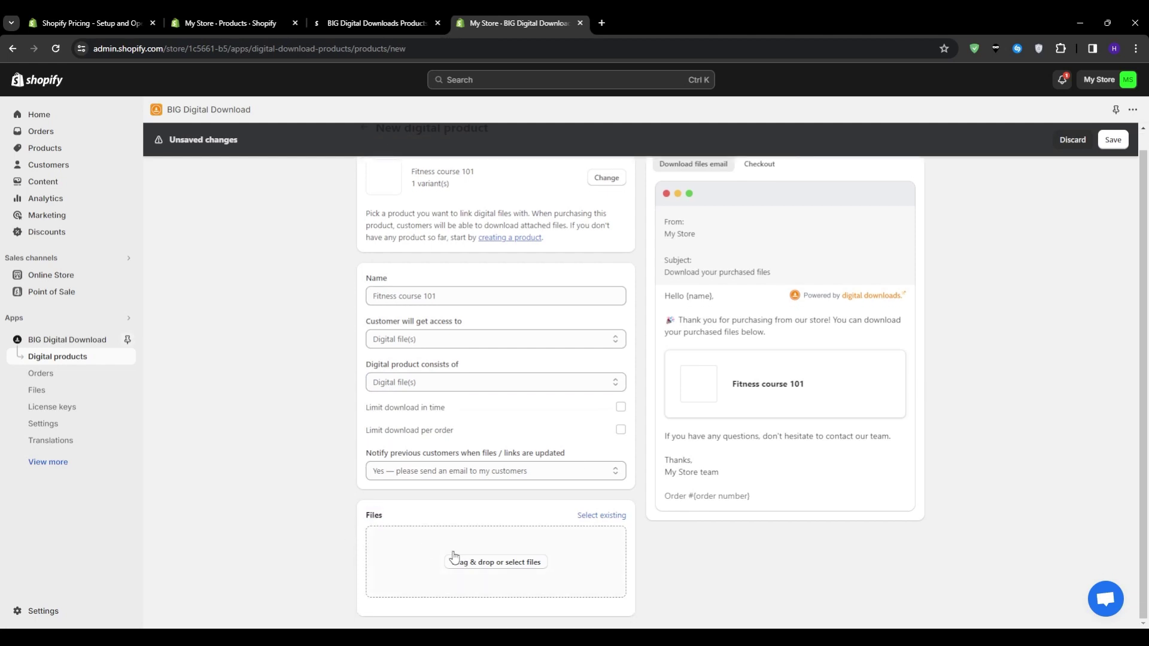
pyautogui.click(476, 563)
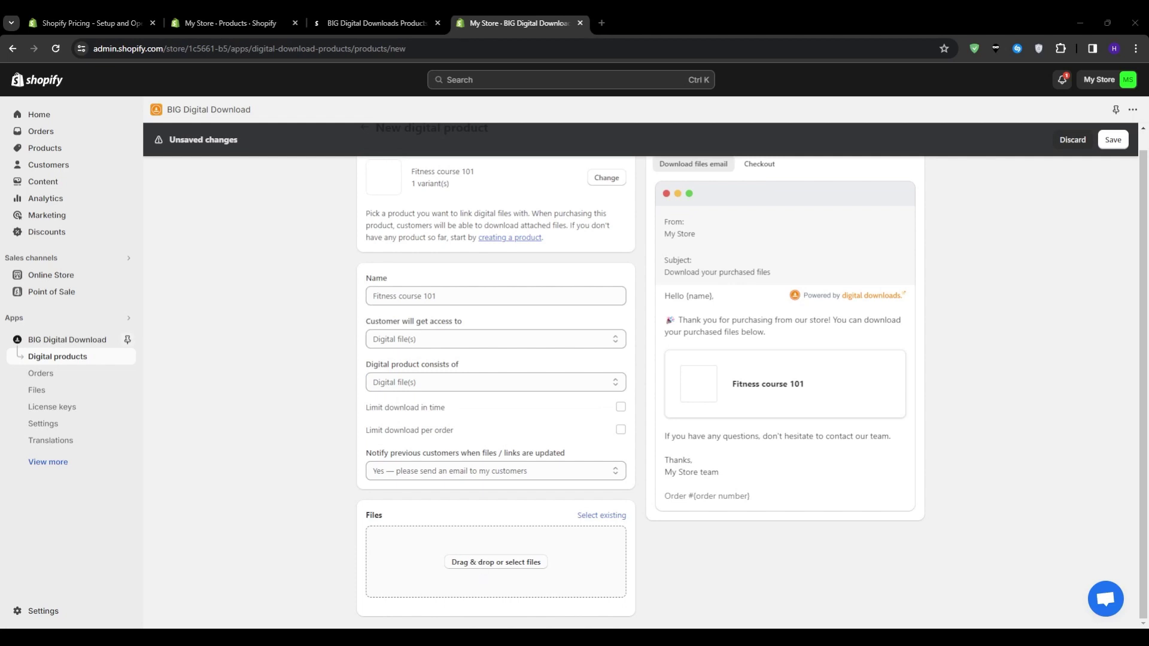
pyautogui.press('Escape')
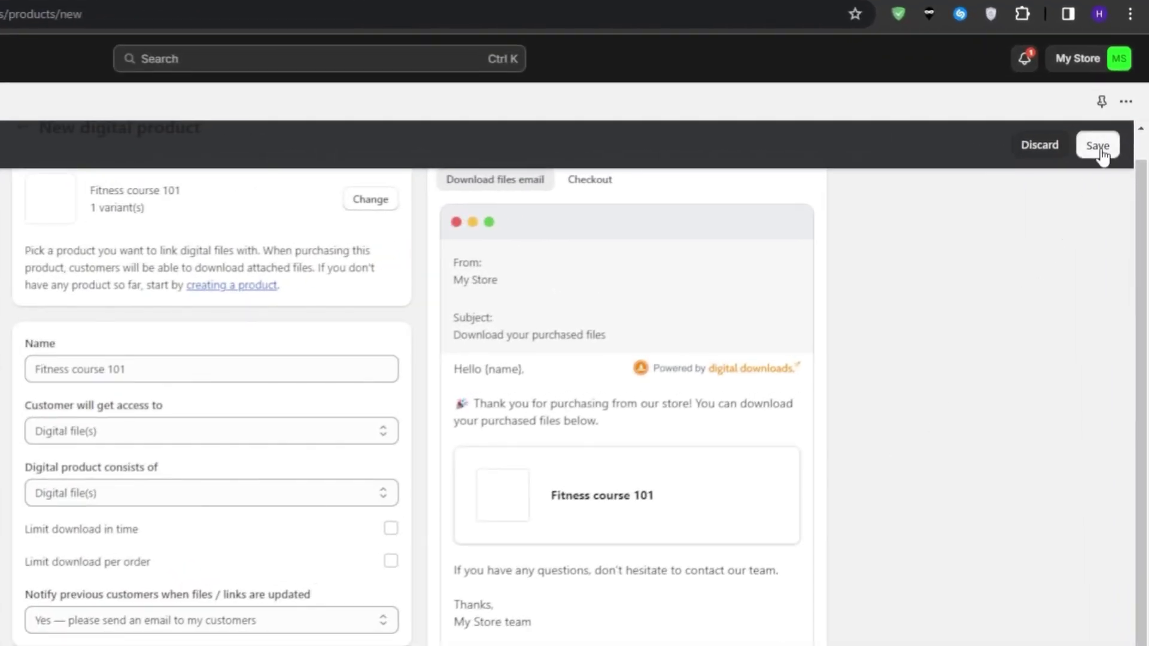
pyautogui.click(1100, 149)
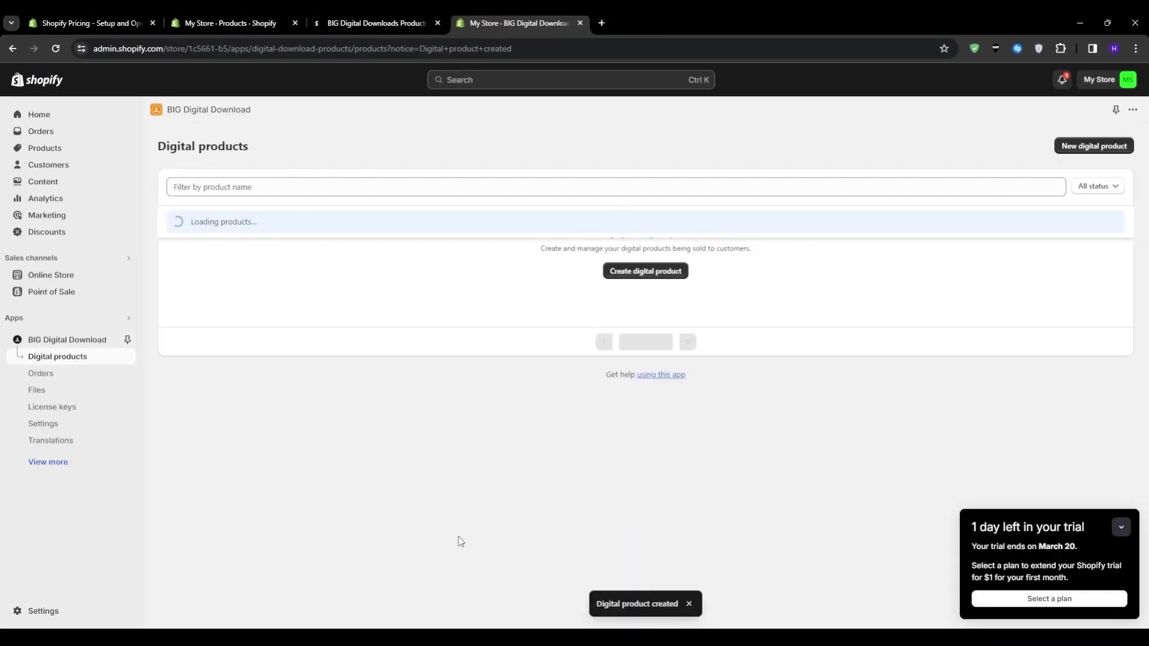
# Step: Collapse the trial reminder and return to the store's Products list
pyautogui.click(1121, 527)
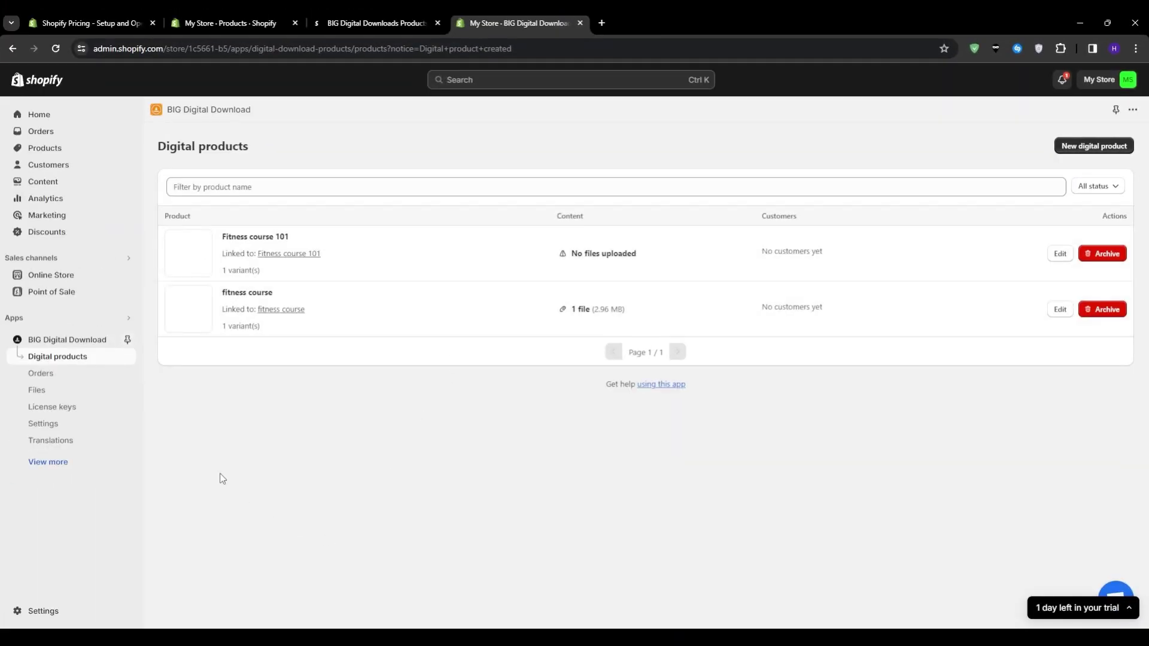
pyautogui.click(82, 153)
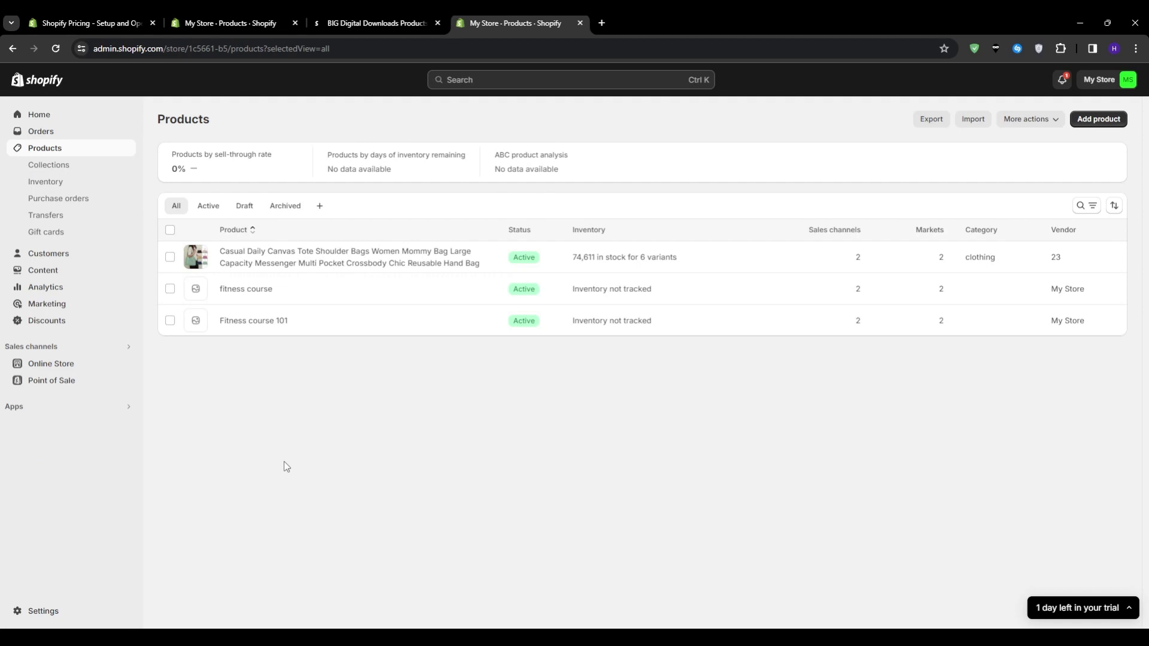
pyautogui.click(382, 320)
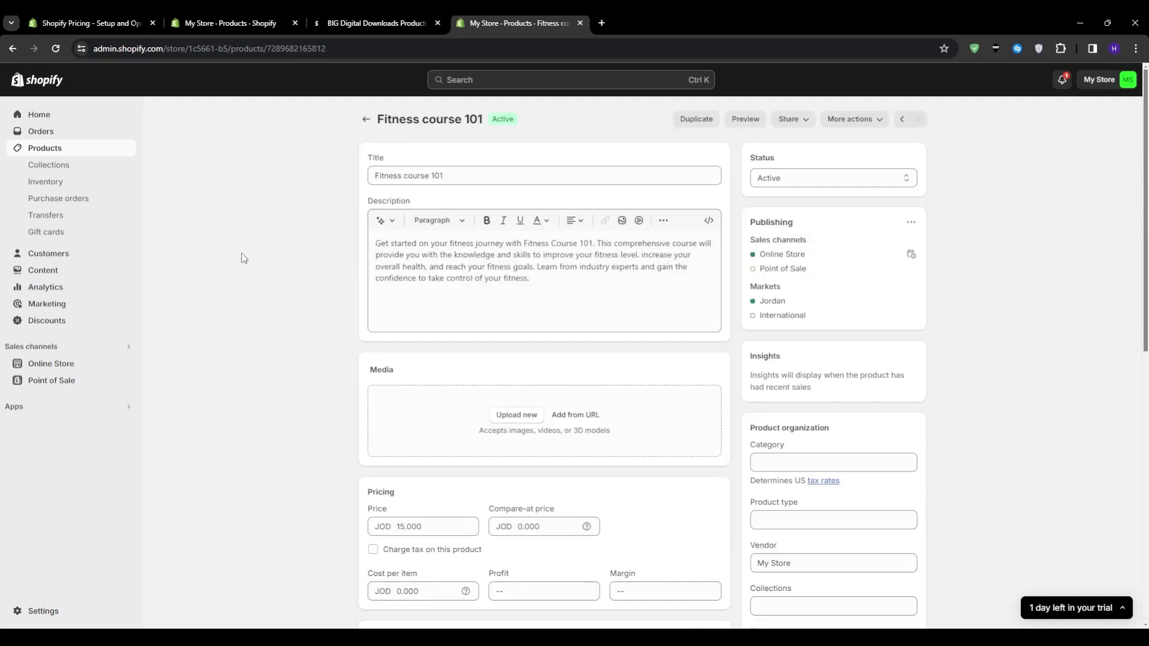
pyautogui.tripleClick(445, 119)
pyautogui.click(303, 244)
pyautogui.scroll(-7, 270, 273)
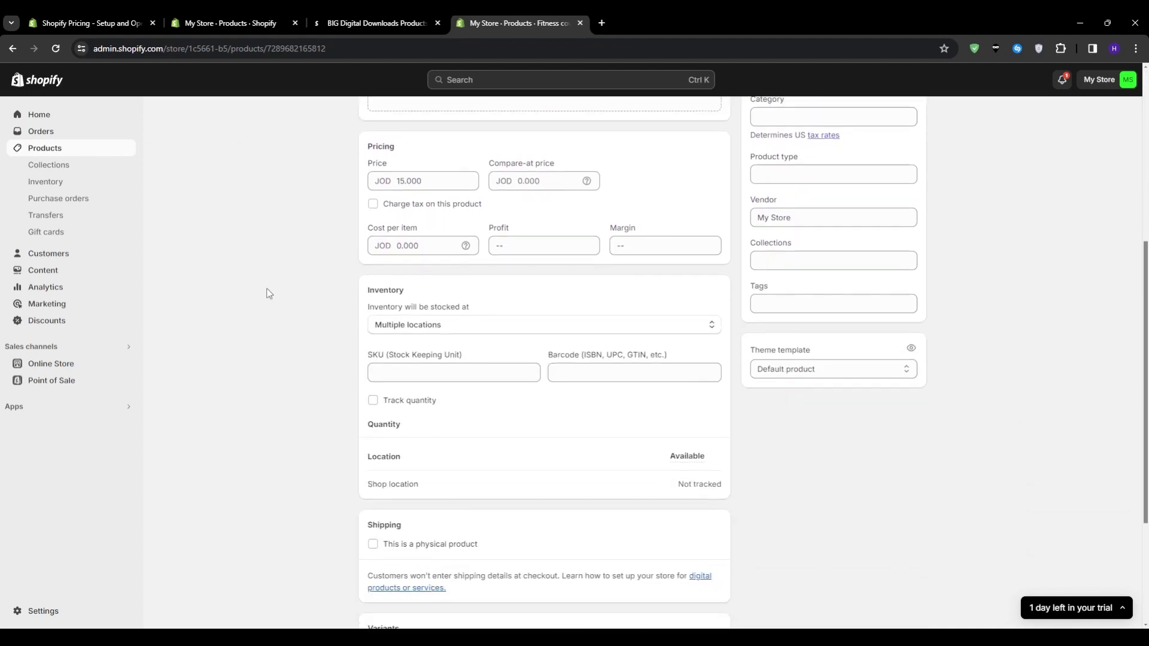
pyautogui.scroll(-1, 350, 361)
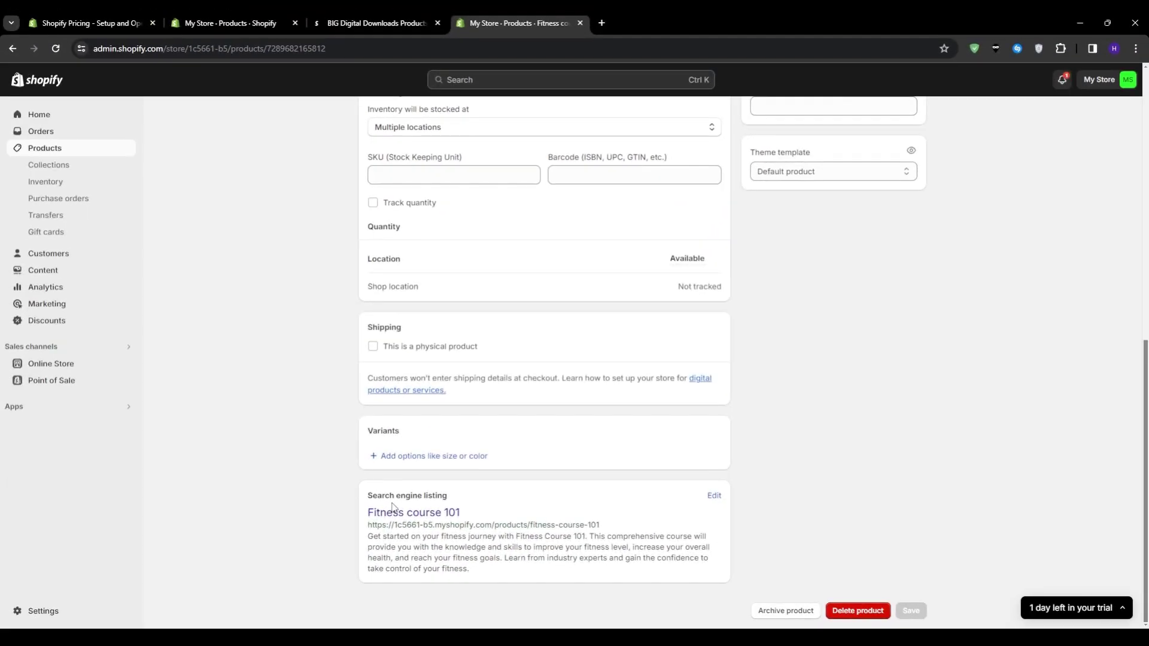
pyautogui.scroll(10, 425, 390)
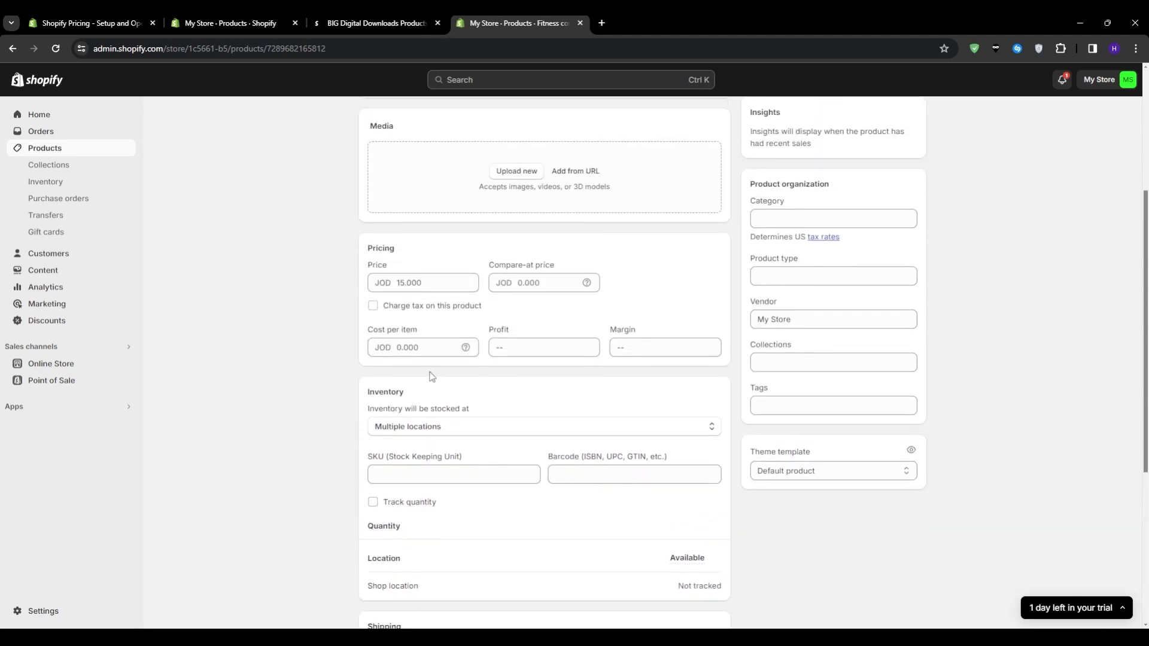
pyautogui.scroll(1, 417, 380)
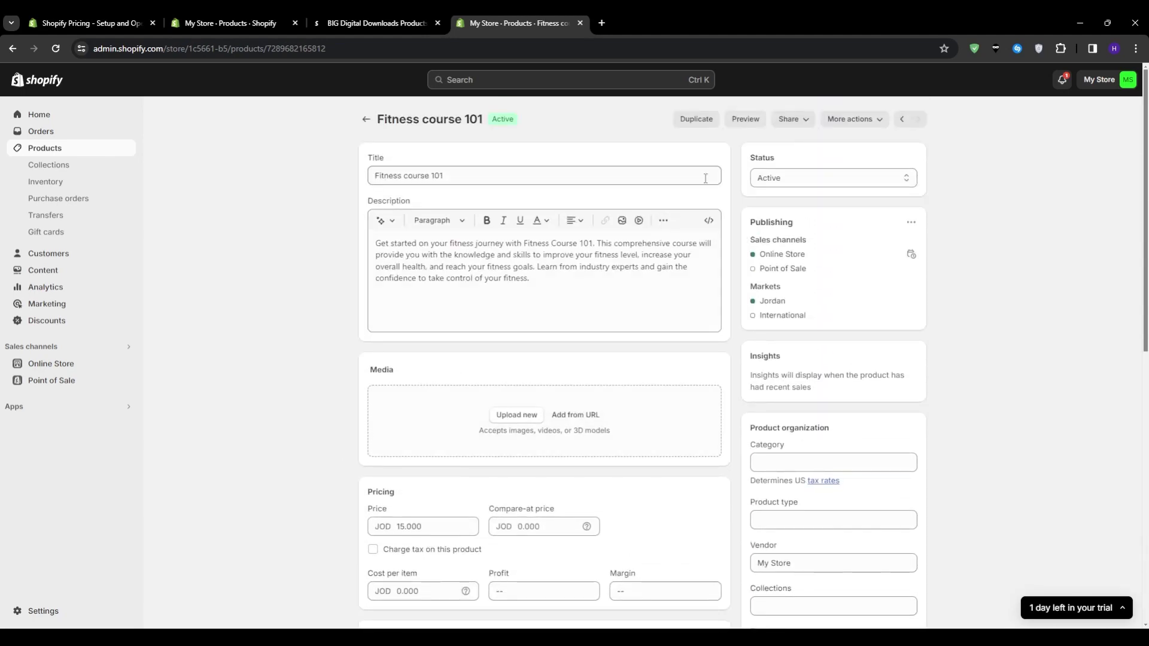
pyautogui.scroll(-10, 688, 331)
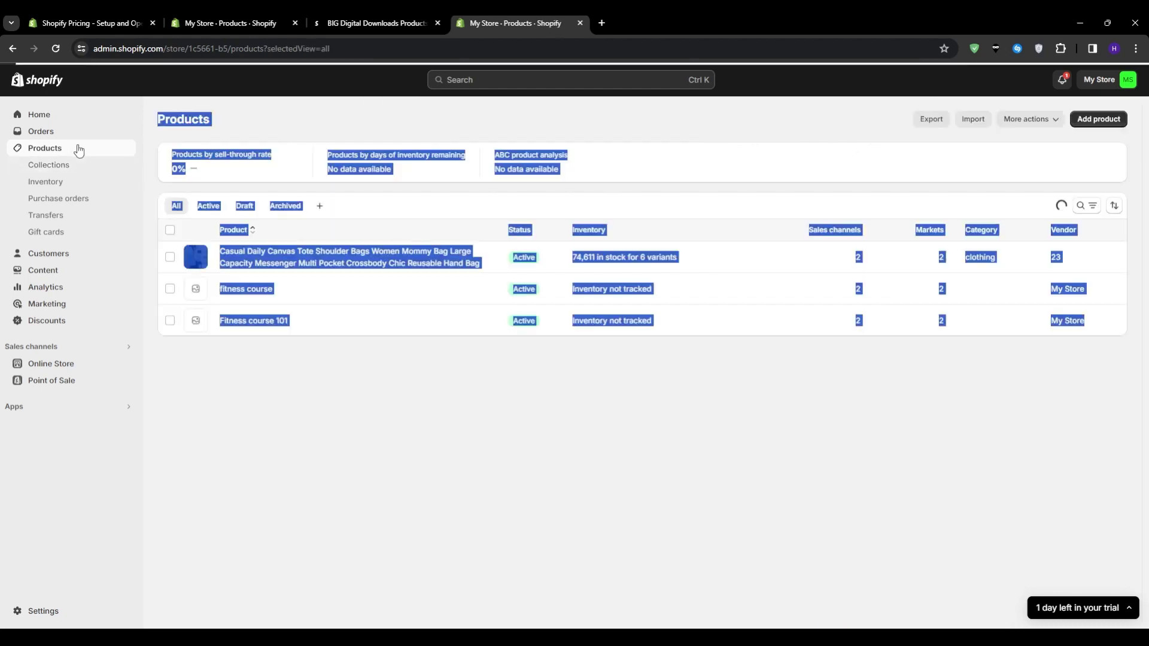
# Step: Preview the fitness course on the storefront, add it to the cart, visit checkout, and come back
pyautogui.click(76, 149)
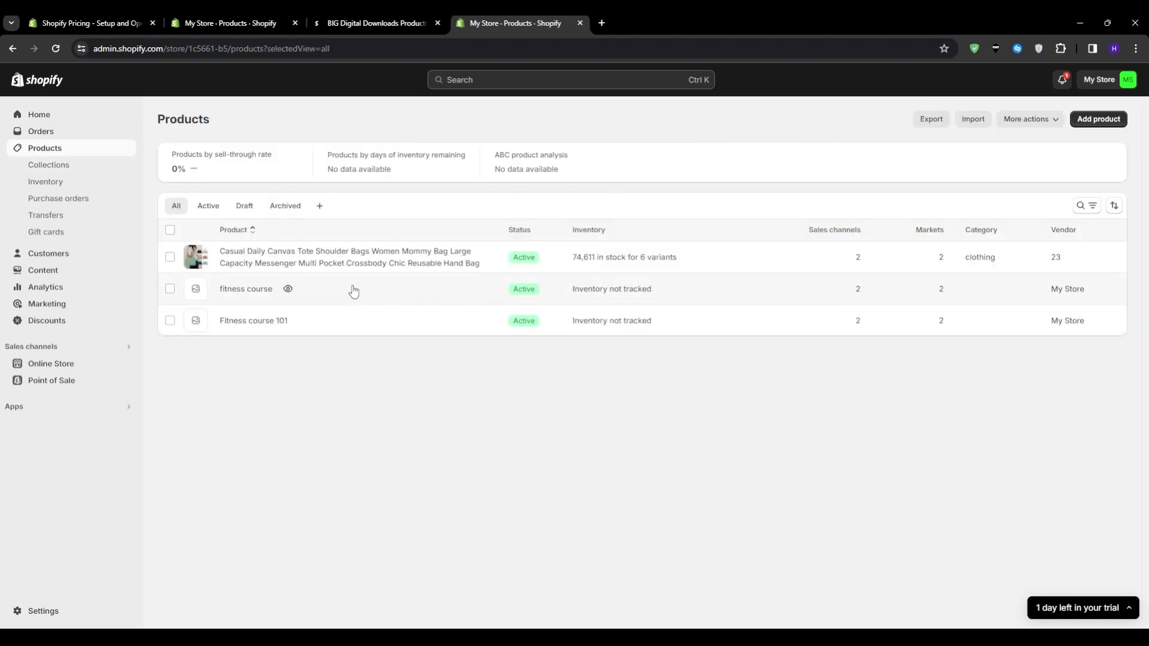
pyautogui.click(288, 290)
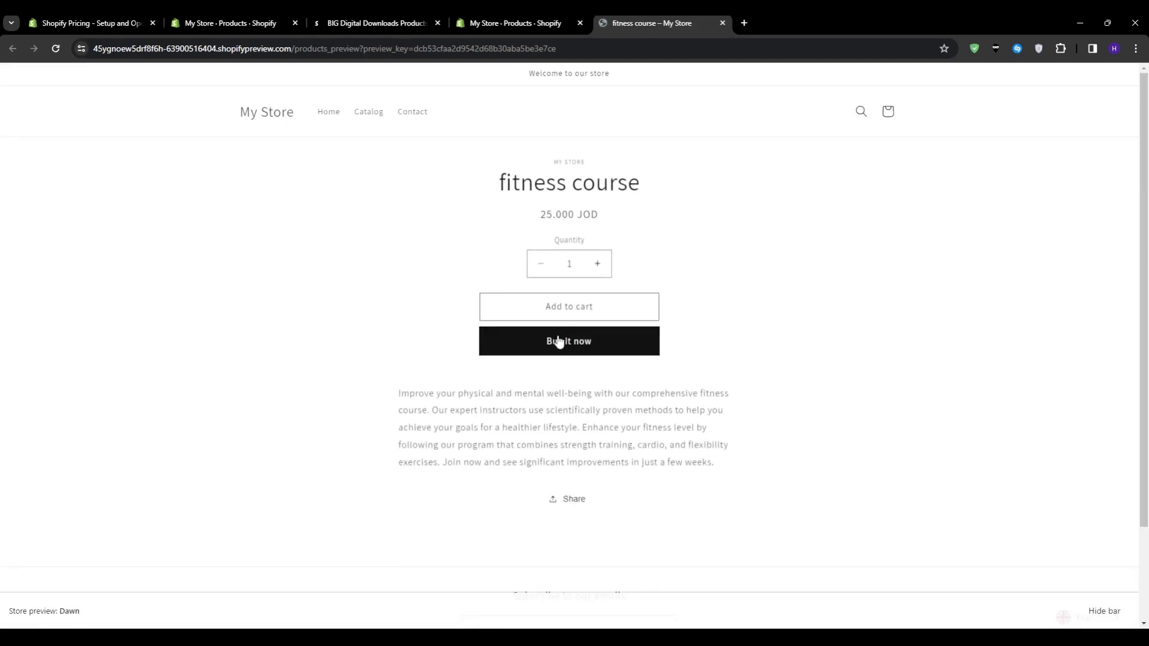
pyautogui.click(568, 311)
pyautogui.click(802, 271)
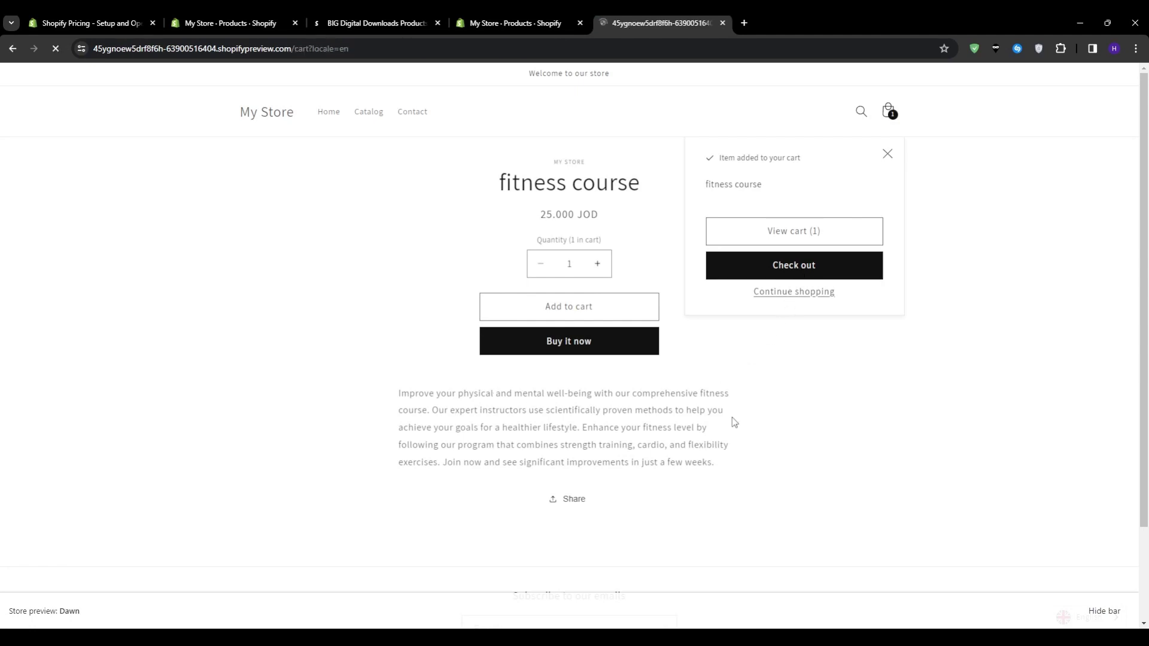
pyautogui.click(12, 48)
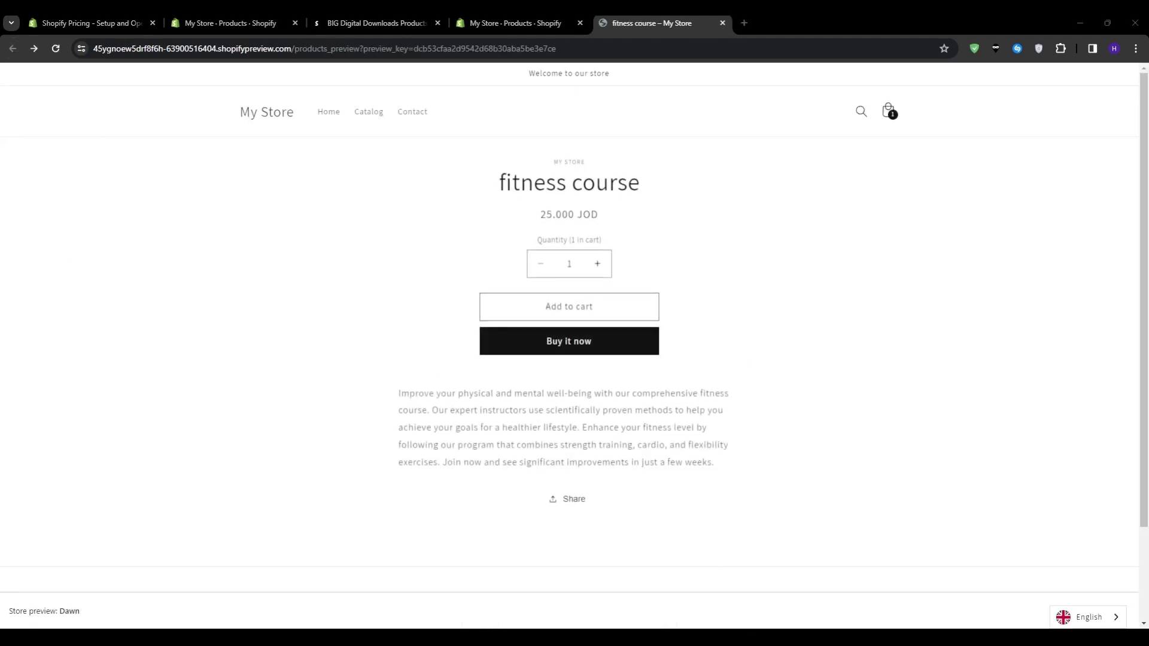